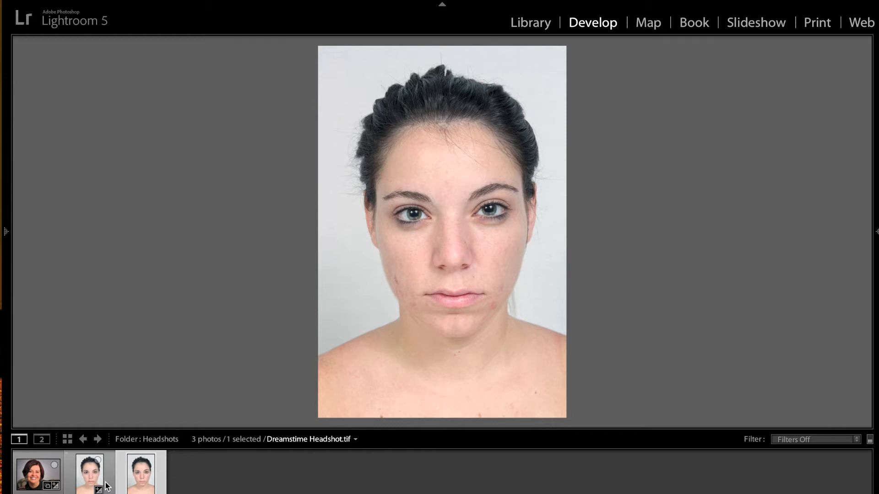
- View FHeadshot5.jpg, Dreamstime Headshot.tif and the retouched dreamstime_32861128.tif in turn, ending on Dreamstime Headshot.tif
left_click(26, 482)
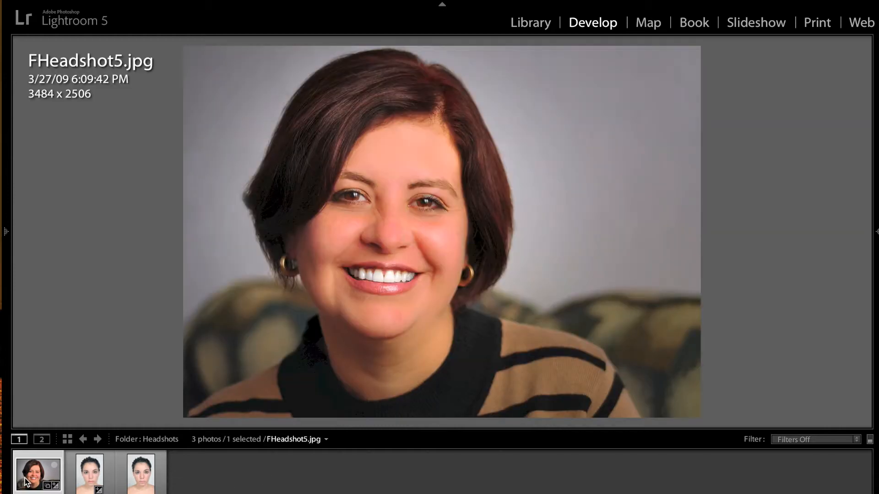
left_click(144, 484)
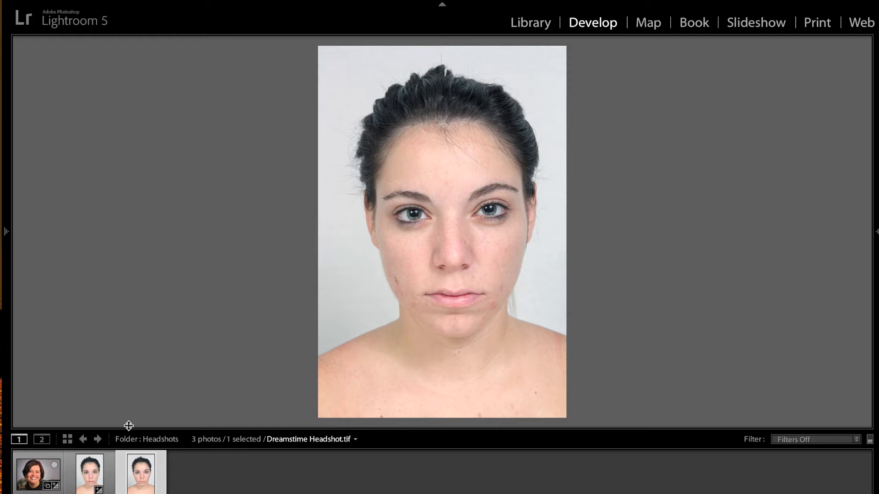
left_click(92, 473)
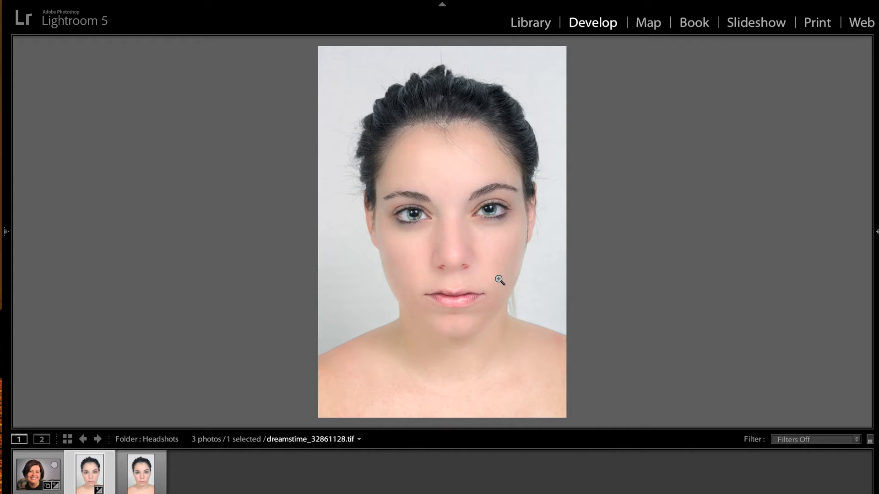
left_click(136, 483)
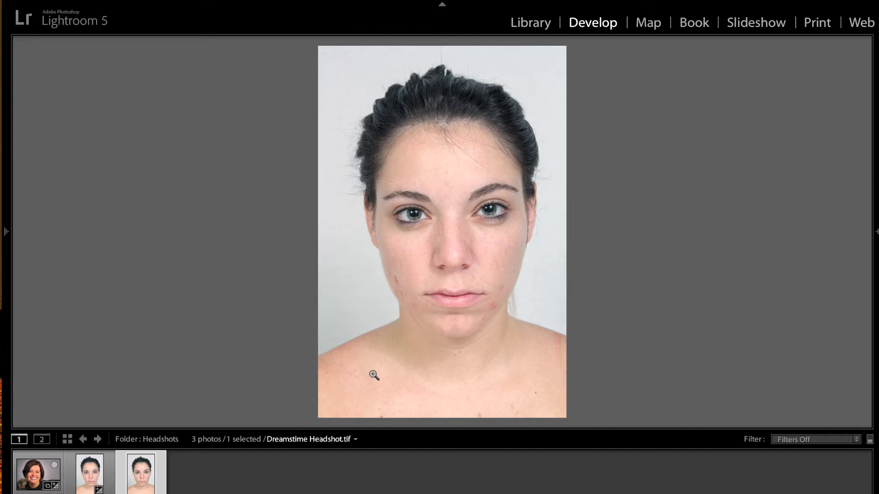
right_click(141, 479)
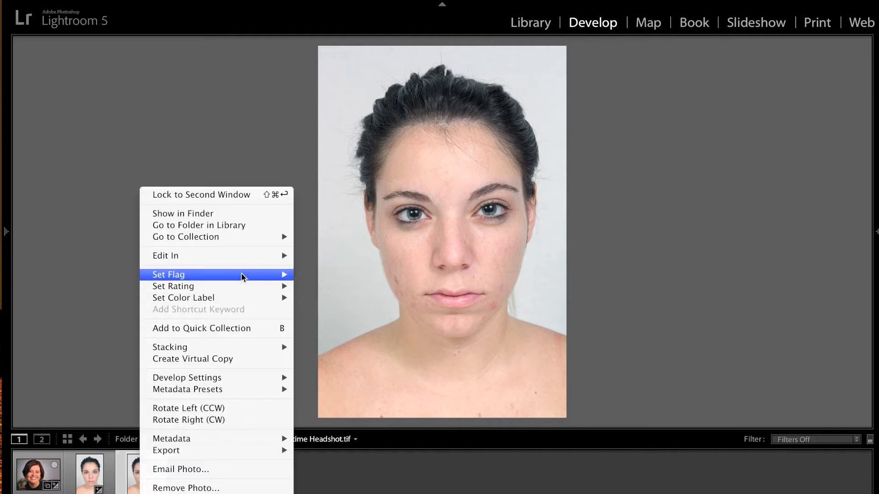
mouse_move(259, 256)
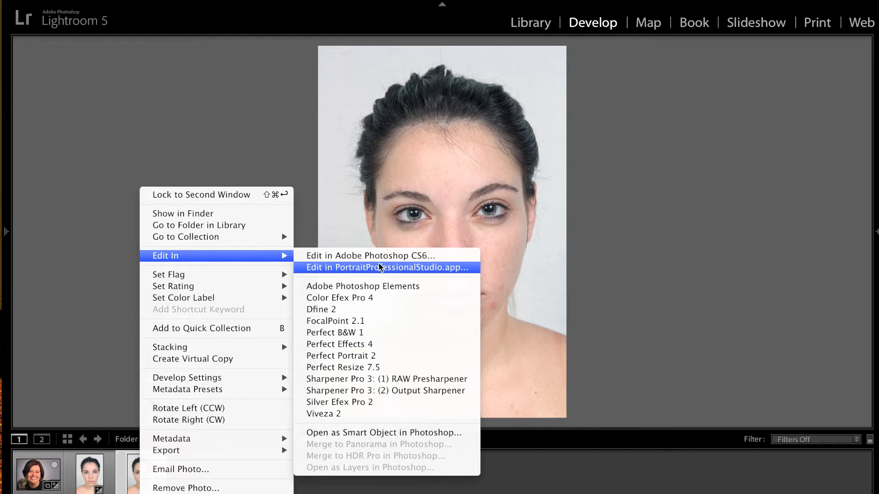
left_click(291, 131)
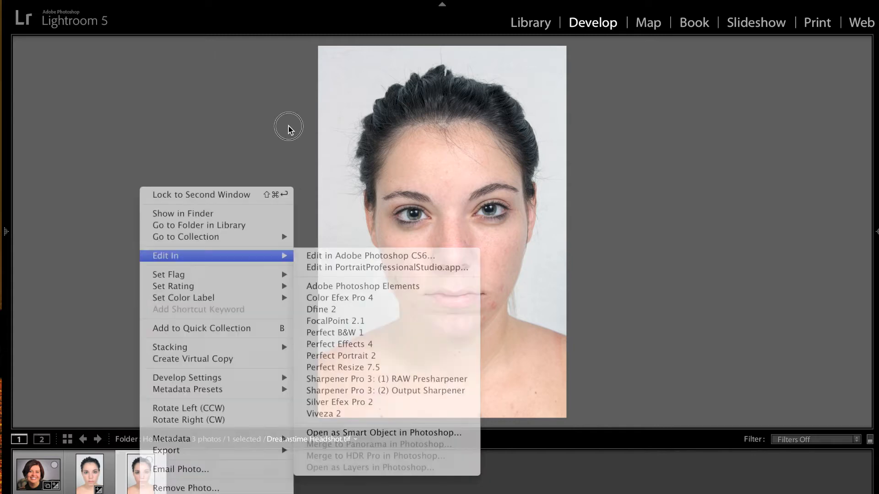
right_click(406, 159)
mouse_move(477, 242)
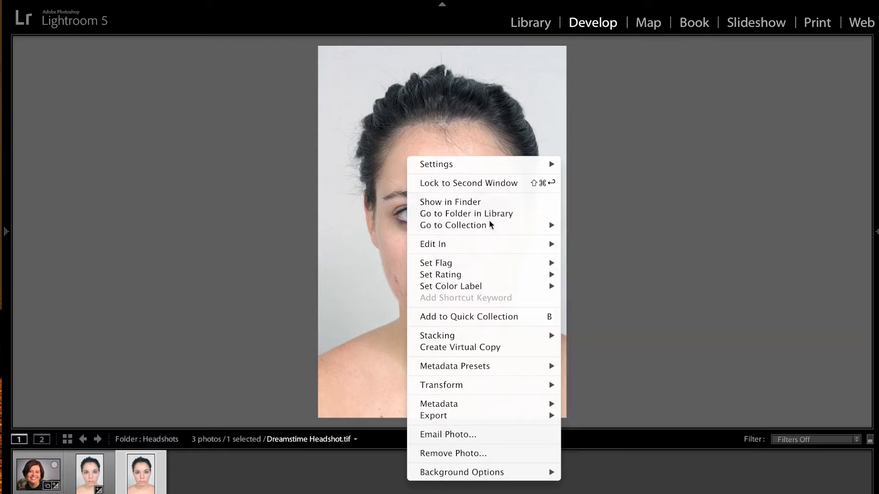
key("Escape")
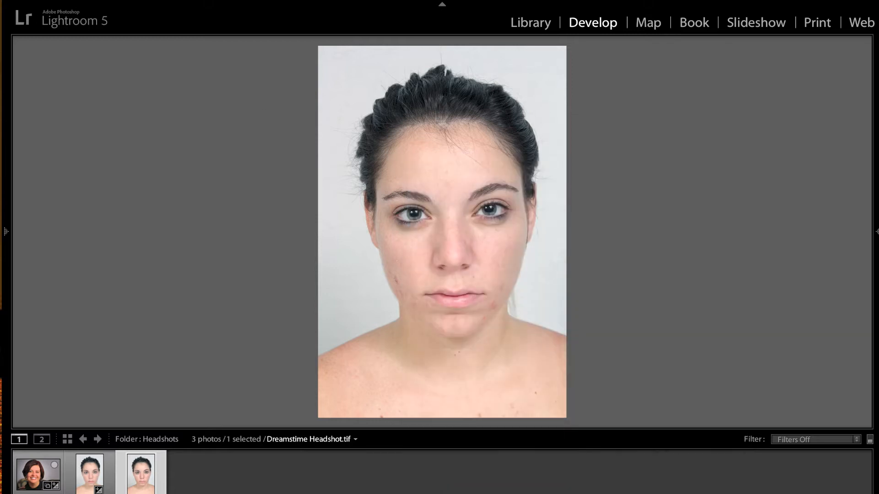
left_click(196, 0)
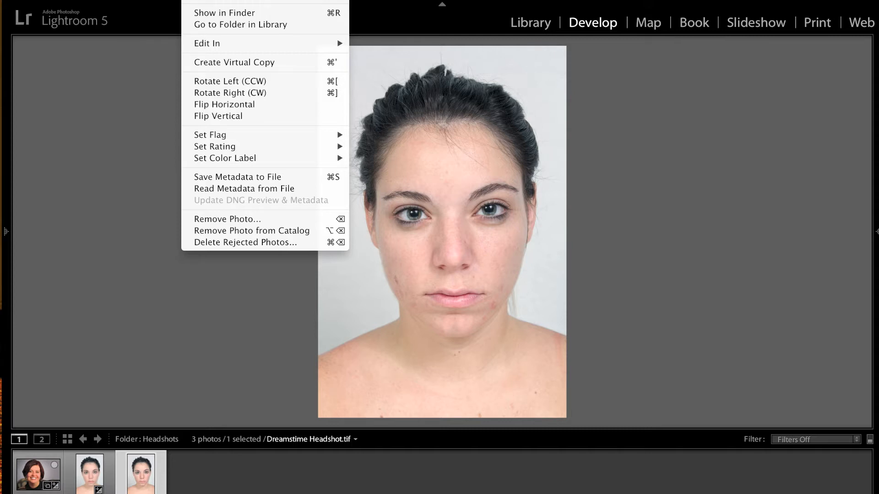
double_click(142, 0)
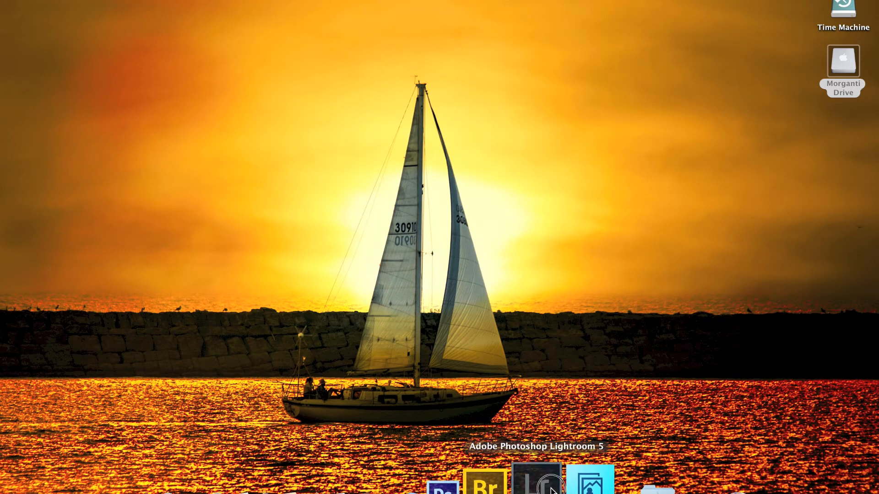
left_click(536, 480)
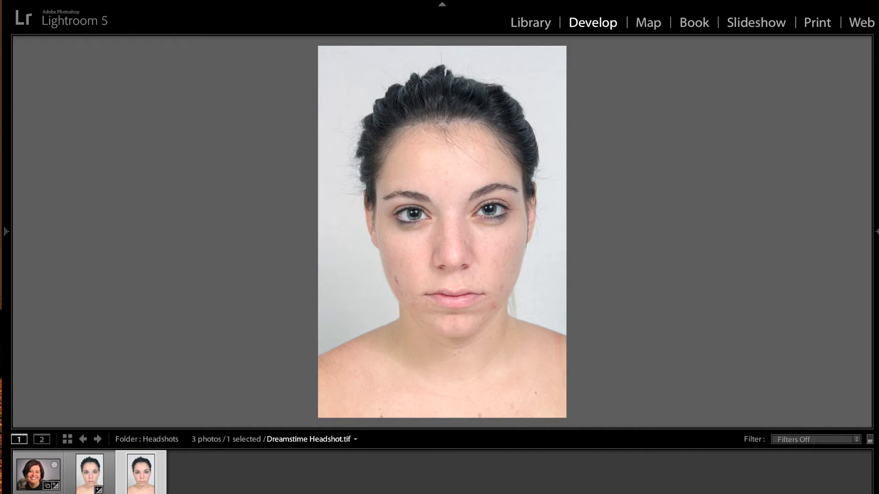
- Send a copy of Dreamstime Headshot.tif to PortraitProfessionalStudio for editing and identify the face as Female
left_click(194, 5)
mouse_move(297, 48)
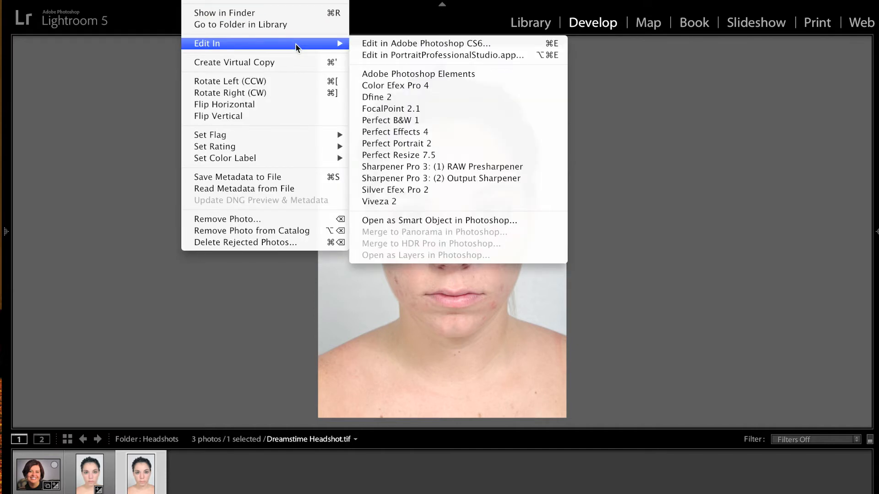
left_click(395, 55)
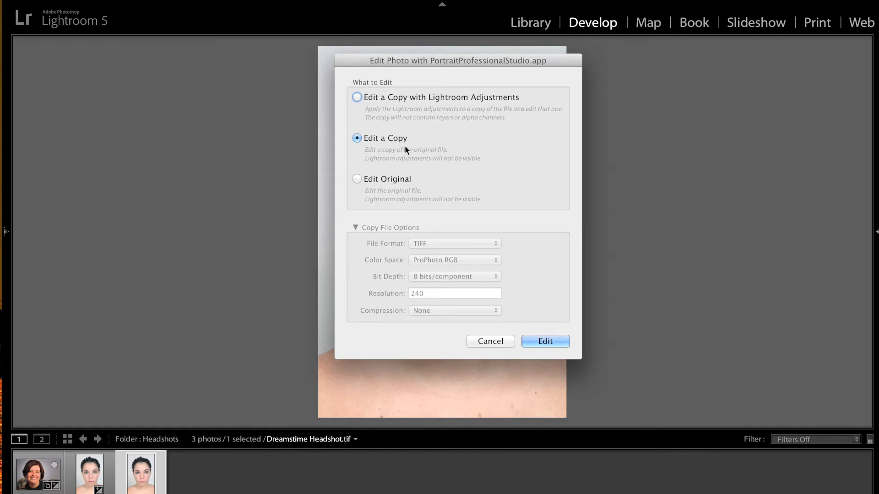
left_click(544, 343)
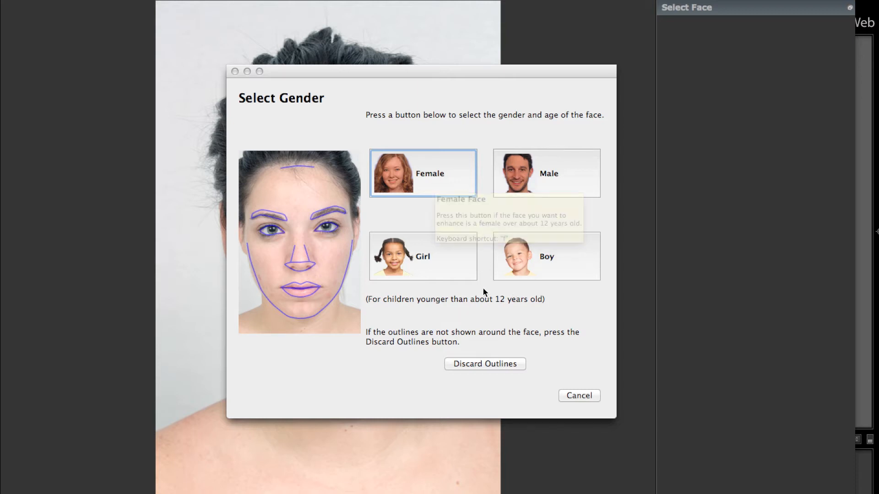
left_click(431, 177)
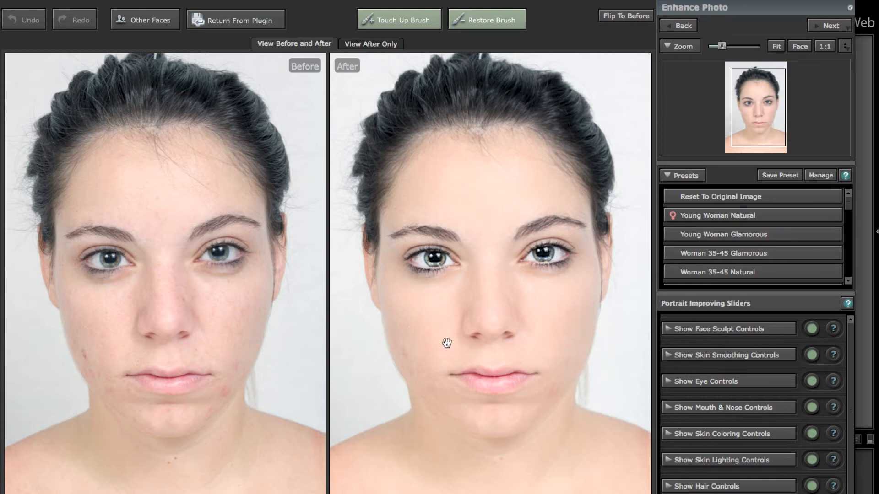
- Fine-tune the face outlines on the Before image along both sides of the face and at one eyebrow to match the portrait
mouse_move(147, 320)
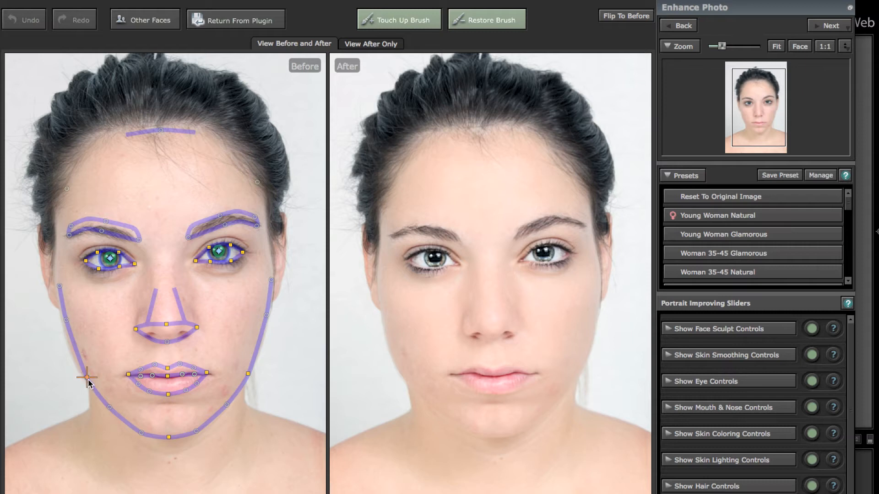
left_click_drag(87, 378, 84, 380)
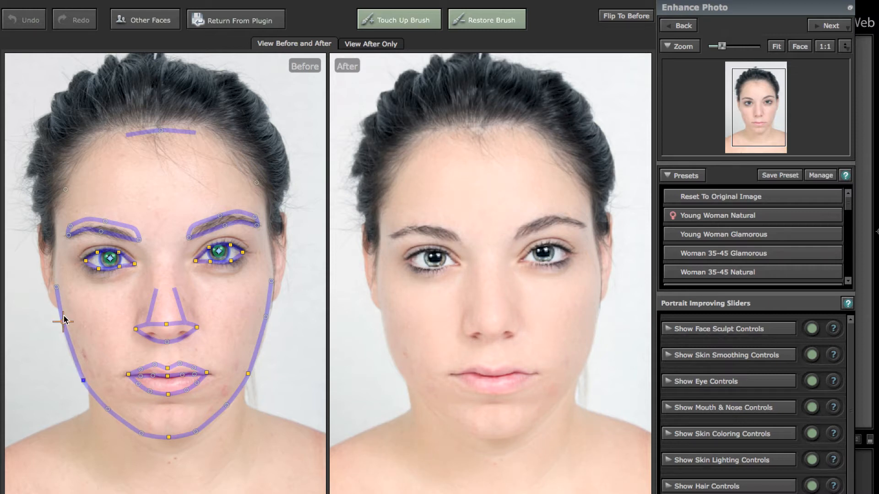
left_click_drag(64, 323, 62, 322)
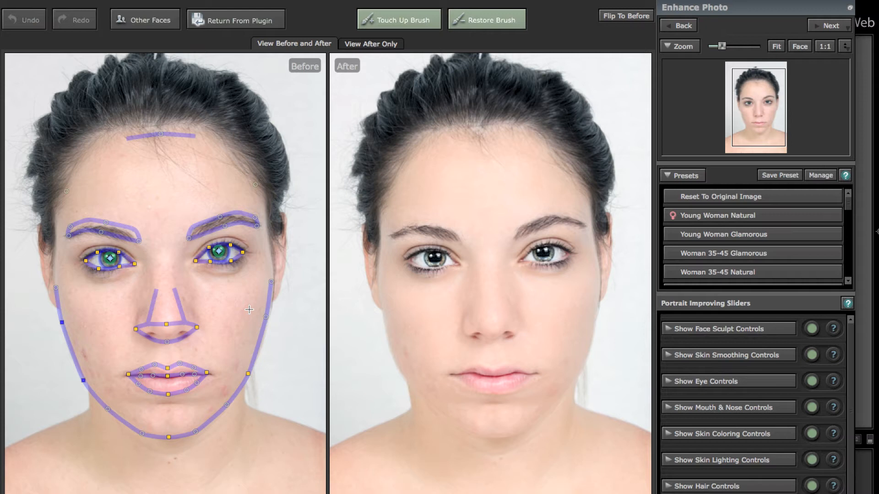
left_click_drag(271, 283, 273, 282)
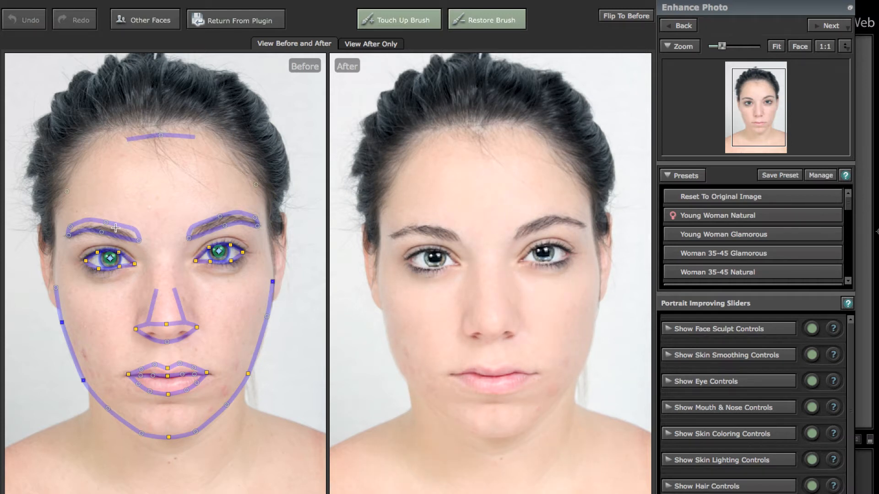
left_click_drag(108, 228, 106, 230)
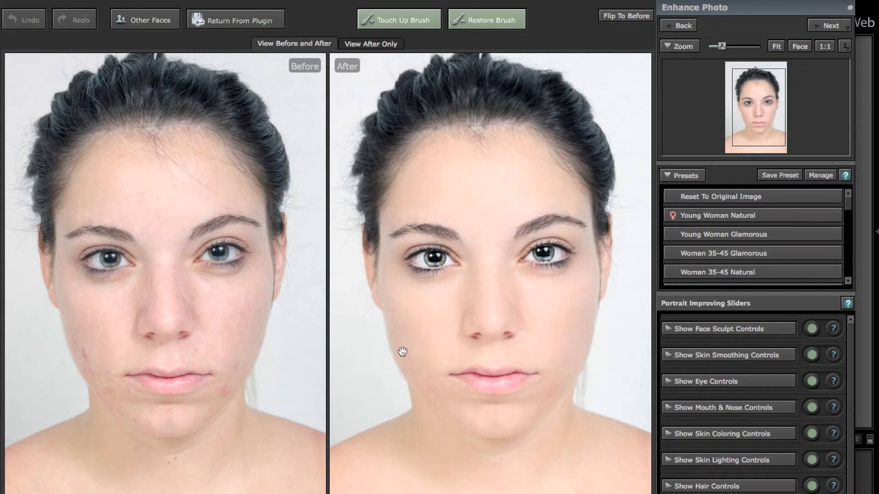
- Paint over the blemishes on the cheeks and beside the chin with the Touch Up Brush at size 13 and strength 30
mouse_move(213, 375)
mouse_move(403, 21)
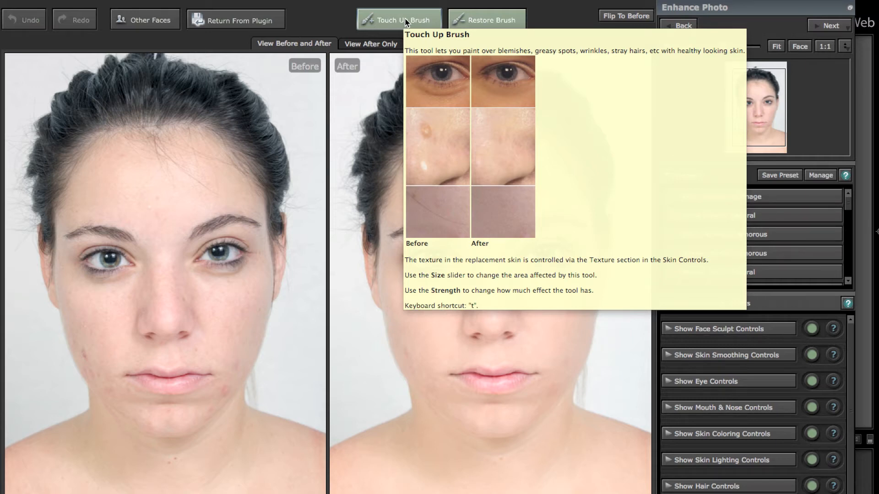
mouse_move(472, 16)
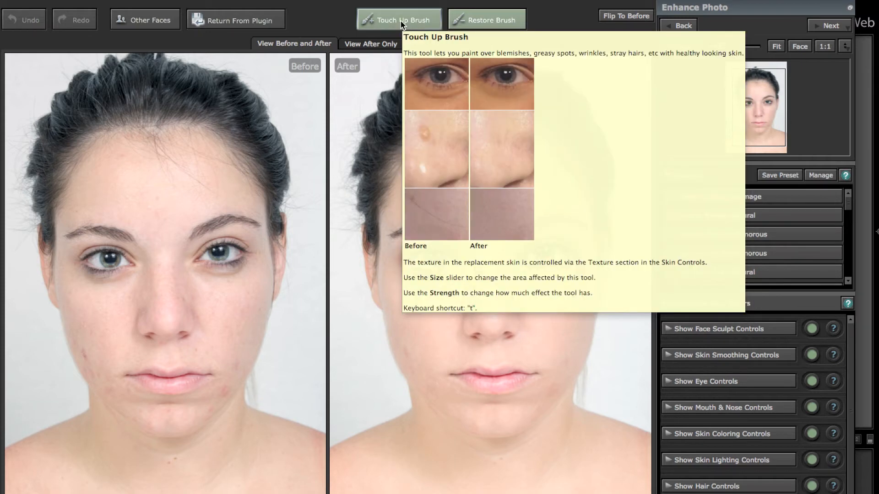
left_click(400, 21)
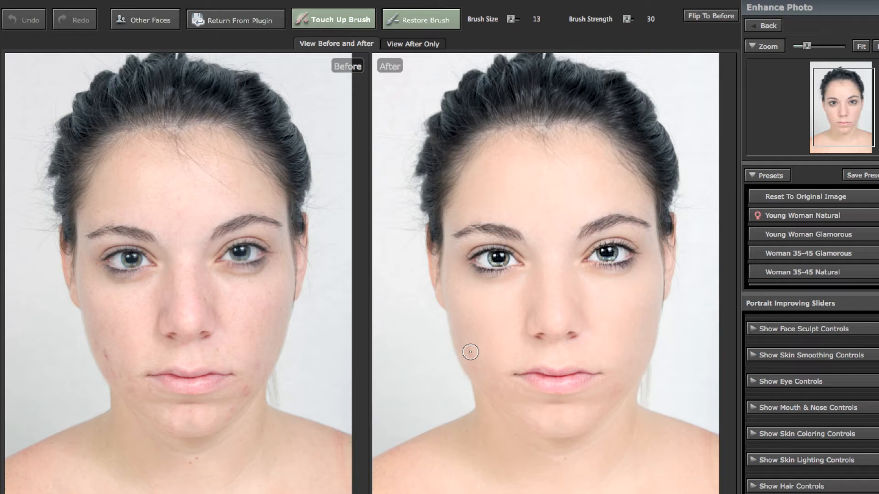
mouse_move(469, 349)
left_mouse_down()
mouse_move(481, 378)
mouse_move(467, 353)
left_mouse_up()
left_click_drag(631, 361, 632, 365)
left_click_drag(490, 385, 511, 398)
mouse_move(471, 349)
left_mouse_down()
mouse_move(463, 340)
mouse_move(474, 354)
left_mouse_up()
- Reduce the Touch Up Brush size to 10 and leave the brush tool
key("bracketleft")
key("bracketleft")
key("bracketleft")
key("bracketright")
key("bracketright")
key("bracketright")
key("bracketleft")
key("bracketleft")
key("bracketleft")
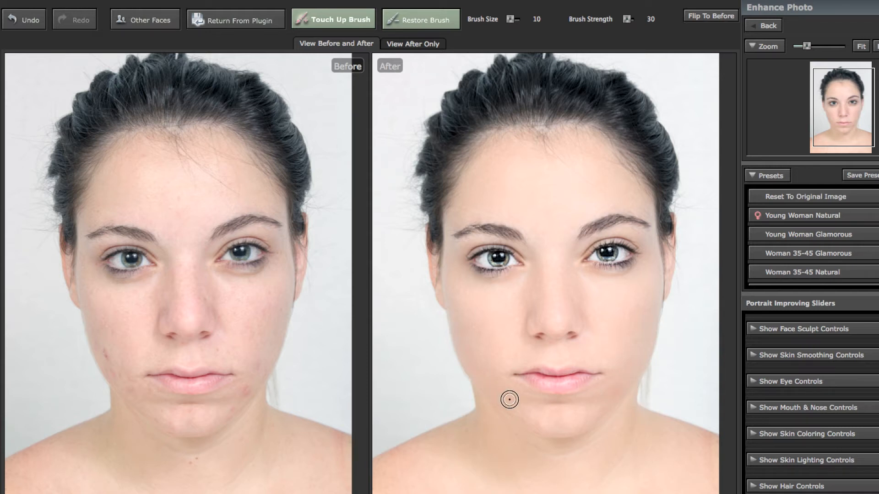
left_click(343, 20)
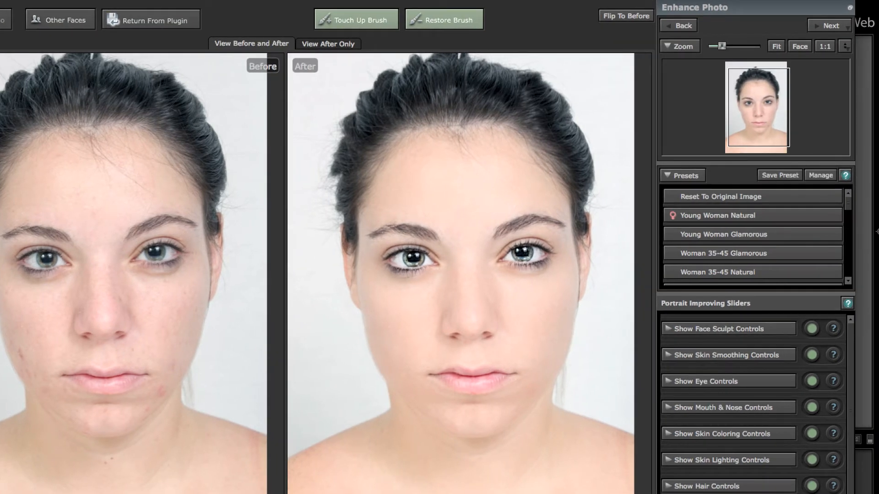
- Resize the portrait editor window to fit the screen and browse the list of women's and men's presets
left_click_drag(856, 0, 788, 1)
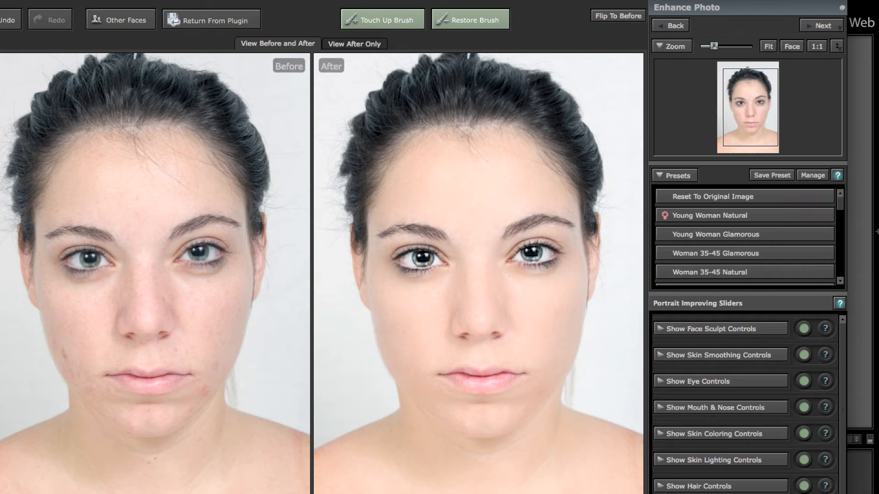
left_click_drag(847, 0, 830, 0)
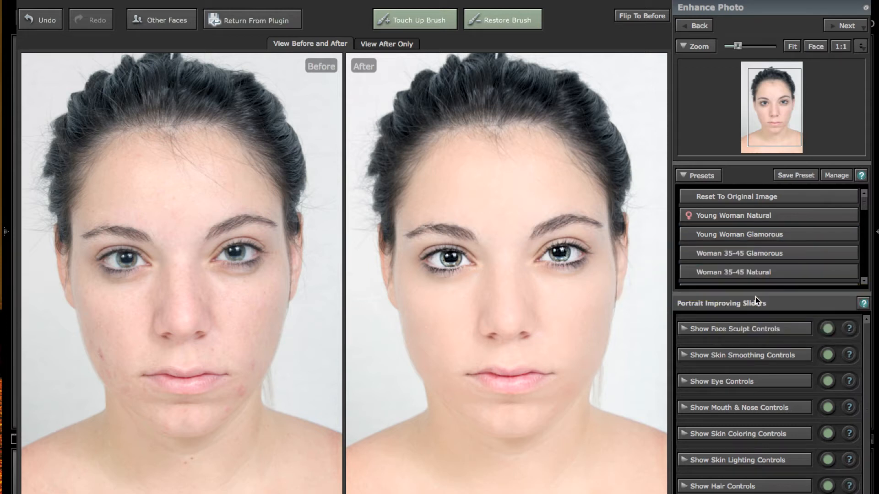
scroll(869, 266, "down", 3)
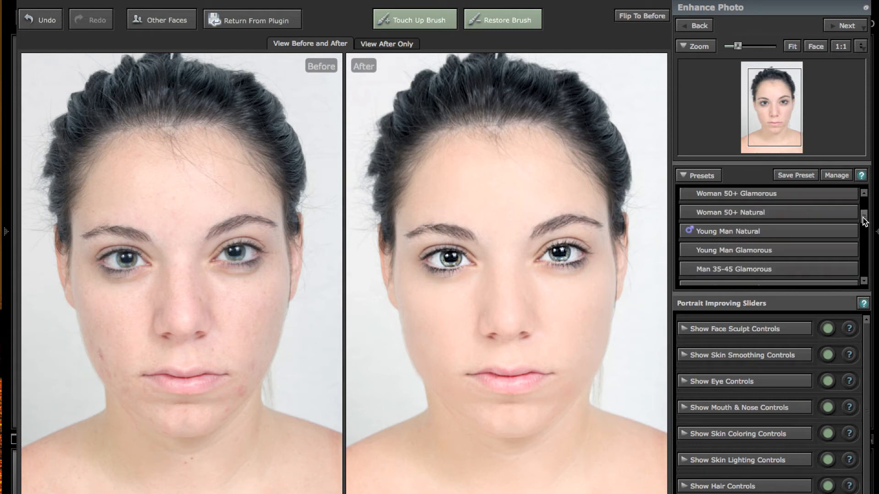
mouse_move(865, 218)
left_mouse_down()
mouse_move(865, 228)
mouse_move(864, 204)
left_mouse_up()
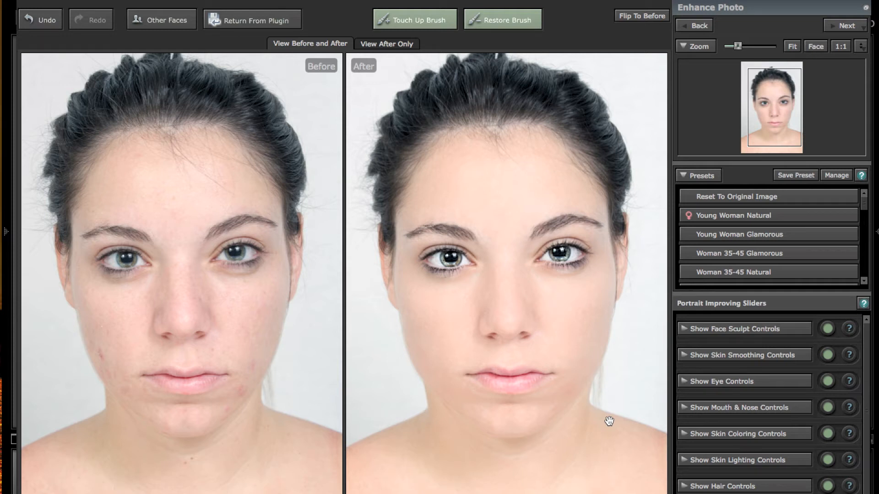
- In the Face Sculpt controls, set Face Shape to 14 and Nose to 54, and expand the individual nose adjustments
left_click(684, 328)
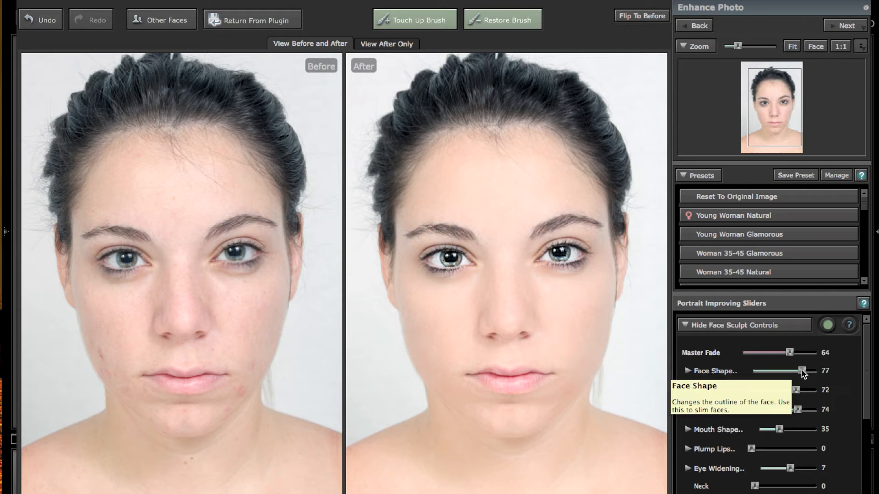
left_click_drag(802, 372, 762, 378)
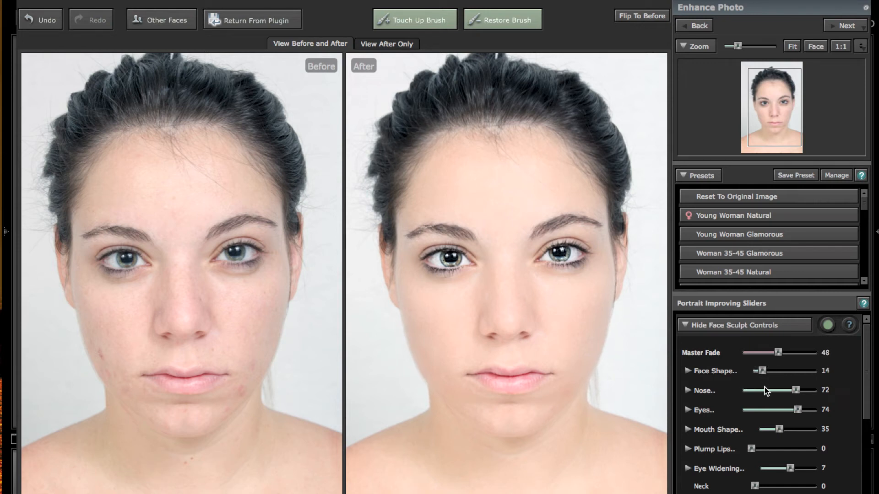
left_click(688, 372)
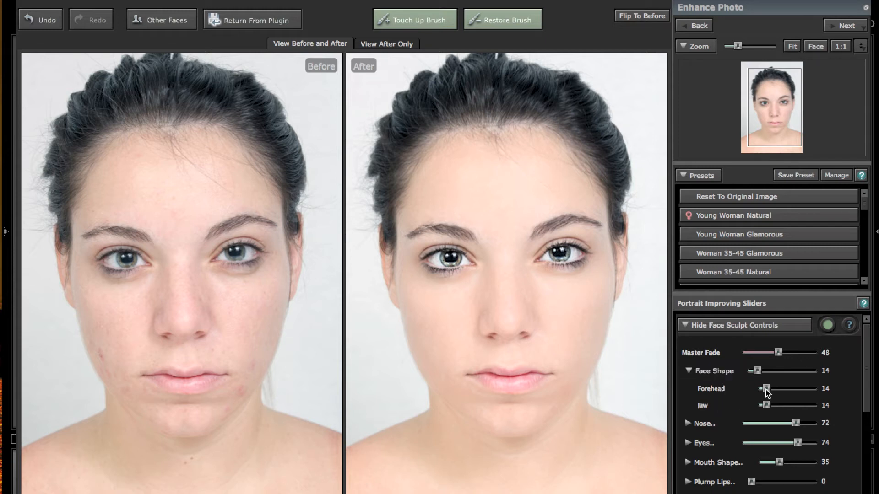
left_click(691, 371)
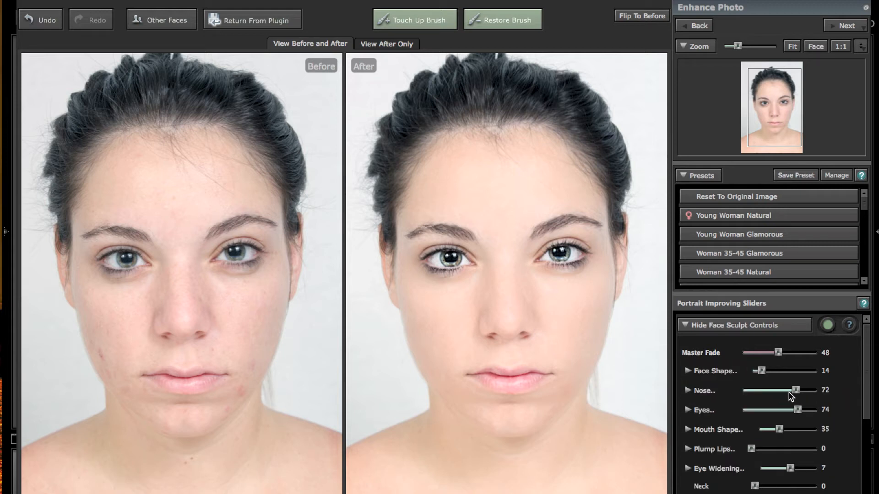
mouse_move(795, 391)
left_mouse_down()
mouse_move(771, 387)
mouse_move(815, 392)
mouse_move(761, 390)
mouse_move(800, 391)
mouse_move(775, 392)
mouse_move(783, 392)
left_mouse_up()
left_click(688, 392)
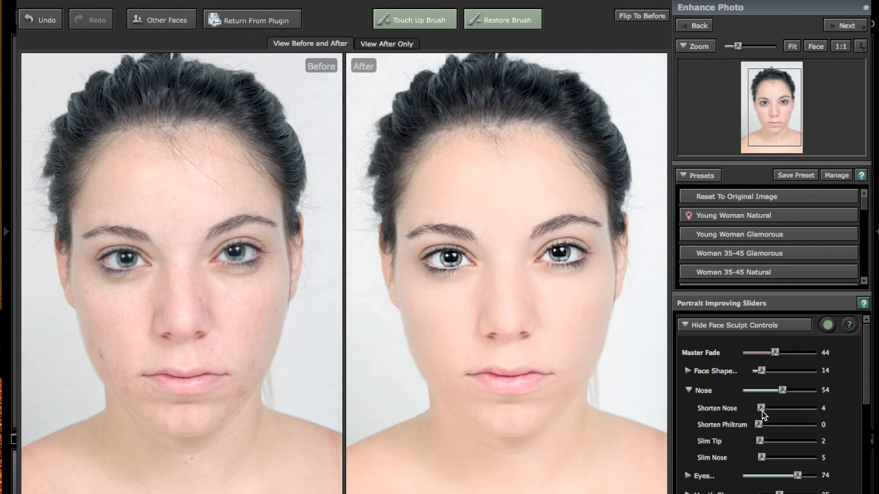
- Set Shorten Nose to 53, Shorten Philtrum to 7 and Slim Tip to 47, increase Slim Nose, and collapse the nose adjustments
left_click_drag(761, 409, 789, 408)
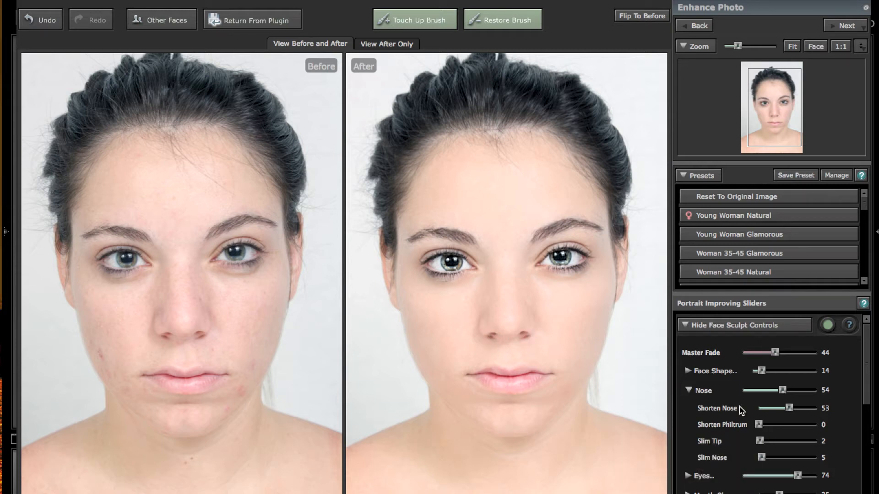
mouse_move(758, 425)
left_mouse_down()
mouse_move(783, 425)
mouse_move(762, 427)
left_mouse_up()
left_click_drag(760, 443, 786, 443)
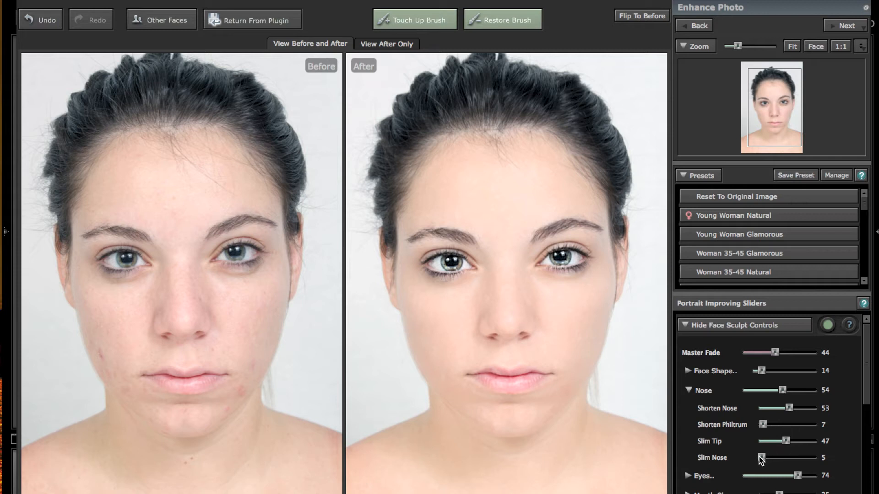
left_click_drag(759, 456, 781, 457)
left_click(691, 391)
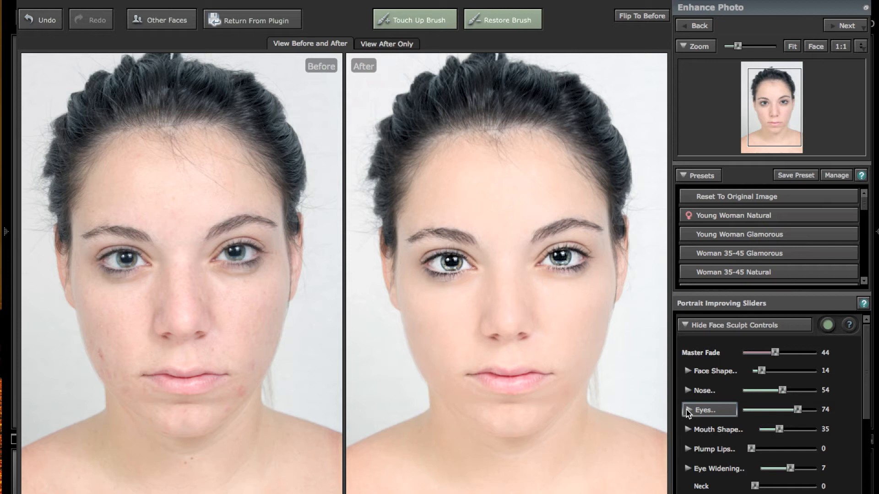
- Expand the Eyes sculpt adjustments, lower Eyes to 37, set Eyebrow Shape to 17, and collapse the group
left_click(685, 411)
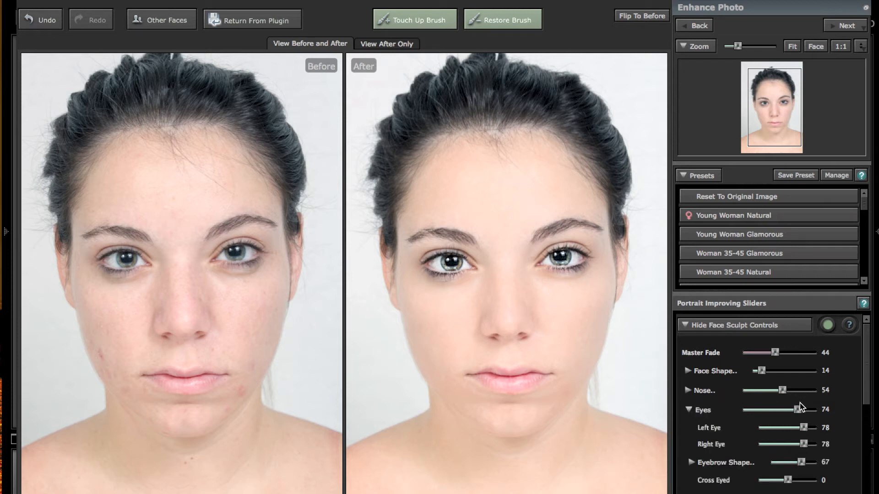
left_click_drag(798, 409, 770, 408)
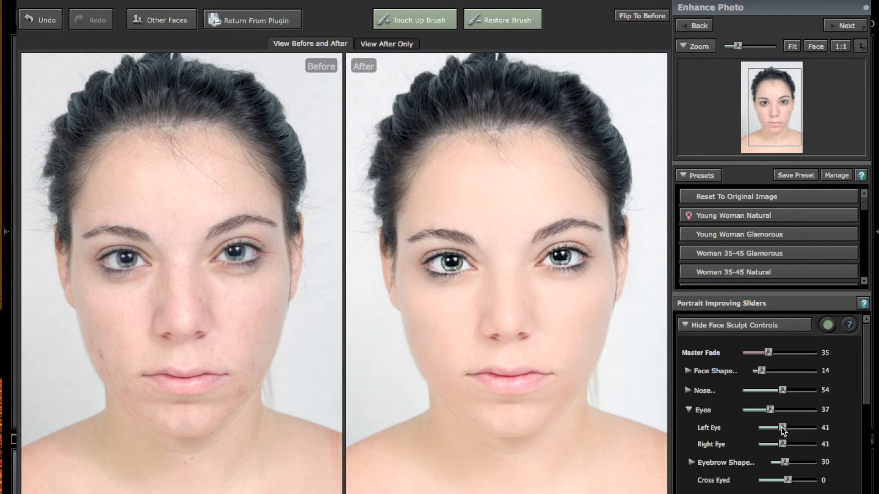
mouse_move(781, 428)
left_mouse_down()
mouse_move(813, 428)
mouse_move(760, 427)
mouse_move(804, 427)
mouse_move(783, 428)
left_mouse_up()
scroll(764, 461, "down", 3)
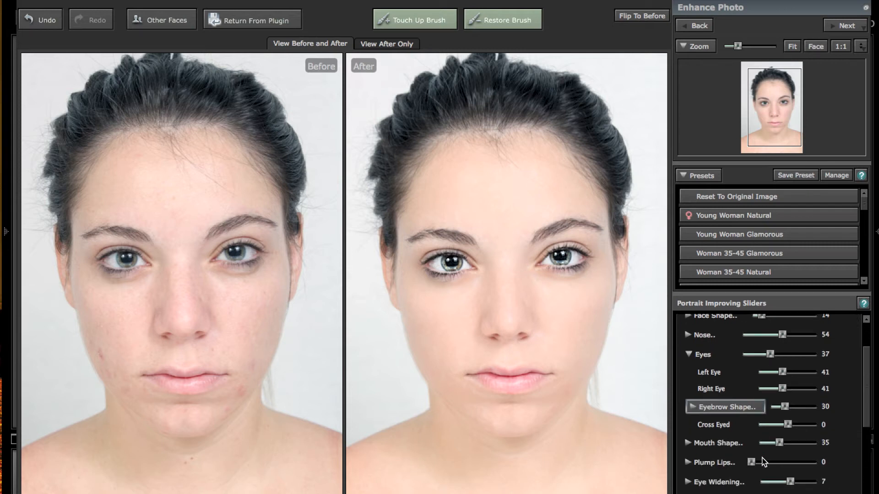
left_click(691, 407)
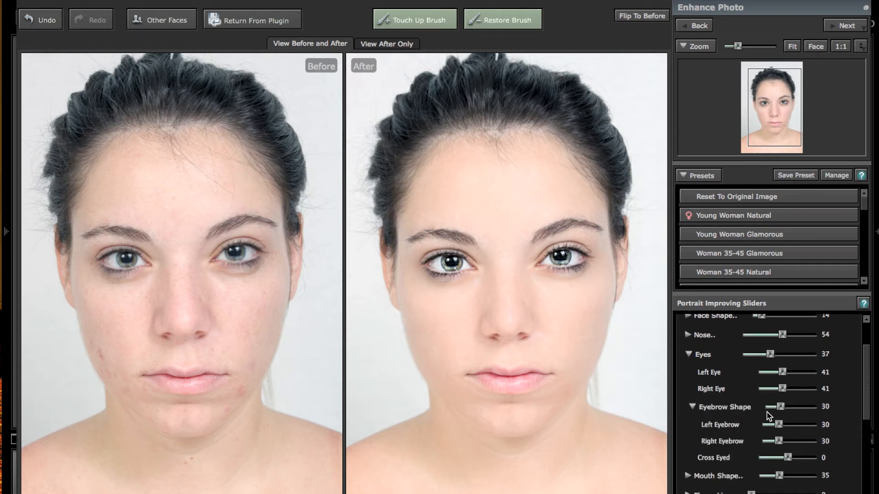
mouse_move(779, 408)
left_mouse_down()
mouse_move(794, 410)
mouse_move(773, 410)
left_mouse_up()
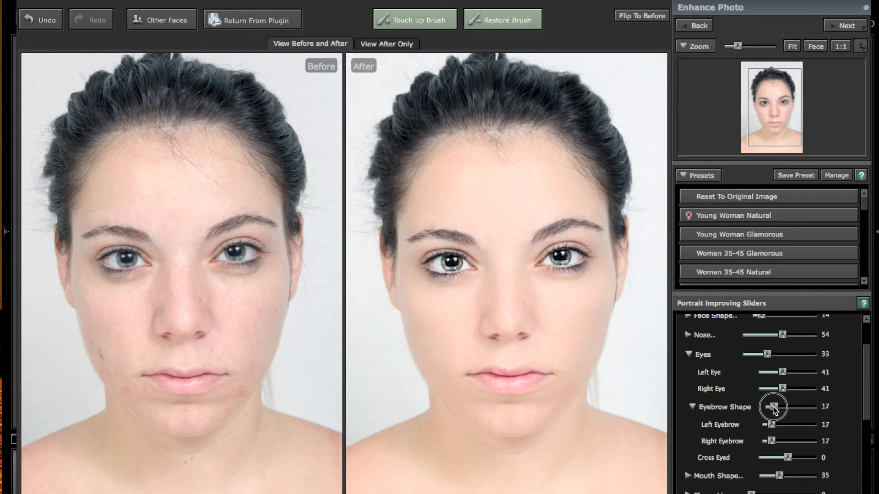
left_click(689, 357)
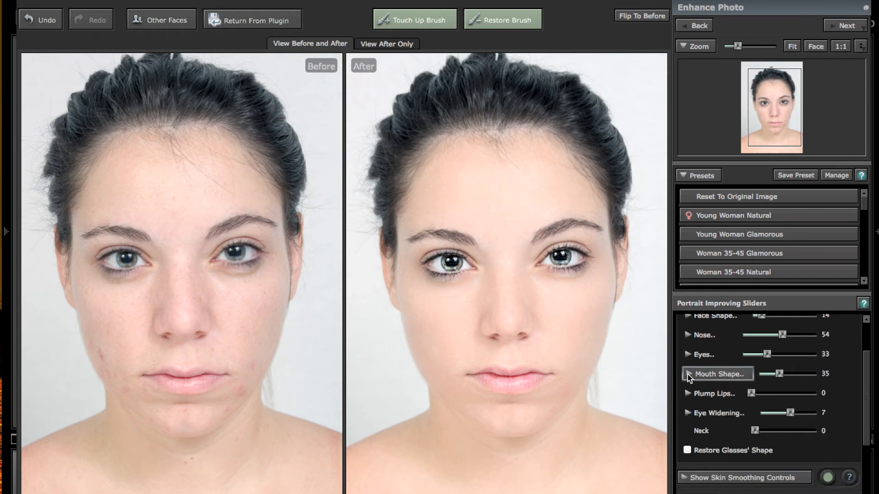
- Expand the Mouth Shape adjustments, set Smile to 60 and Expression to 63, and collapse the group
left_click(688, 375)
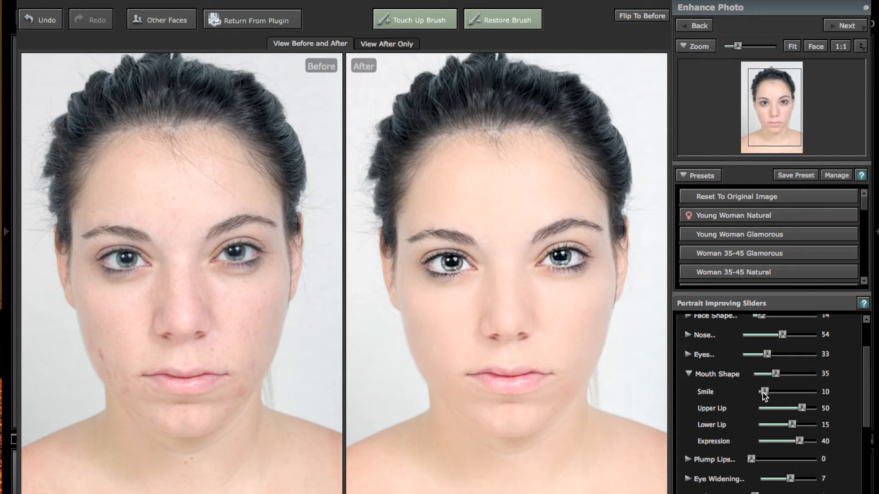
left_click_drag(764, 393, 794, 392)
mouse_move(798, 439)
left_mouse_down()
mouse_move(772, 439)
mouse_move(806, 435)
left_mouse_up()
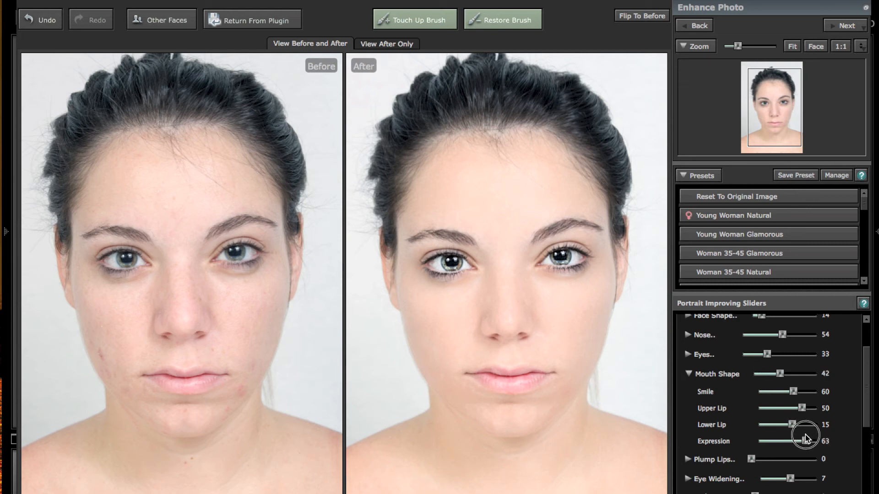
left_click(688, 375)
- Expand the Plump Lips adjustments, set Plump Upper Lip to 15 and Plump Lower Lip to 6, and collapse the group
left_click(688, 394)
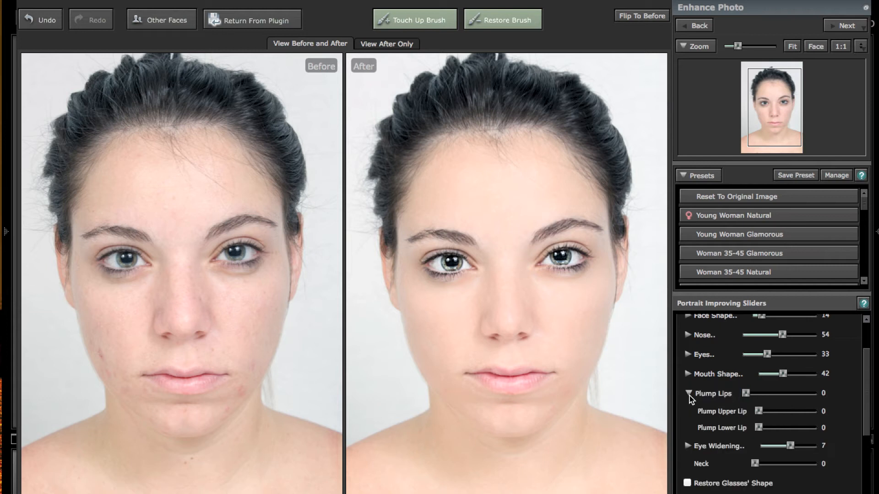
left_click_drag(760, 411, 782, 412)
left_click_drag(785, 411, 765, 433)
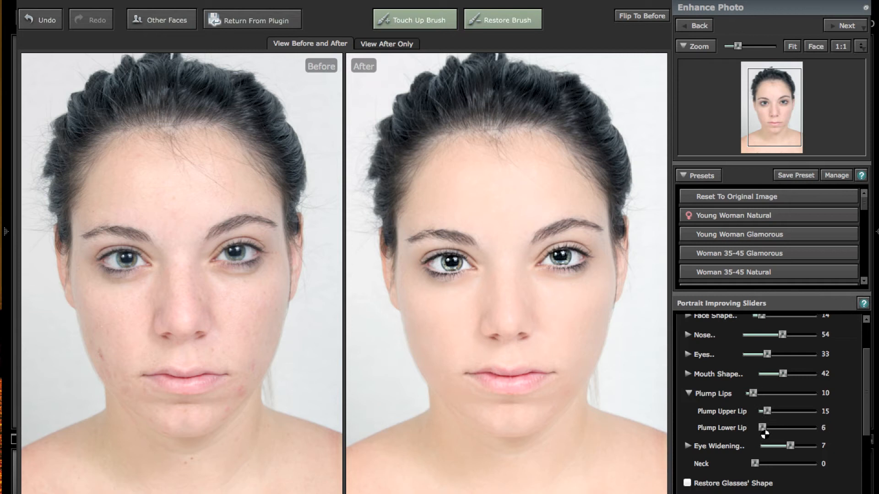
left_click(689, 394)
- Set Eye Widening to -26 for both eyes and Neck to 11
left_click(688, 412)
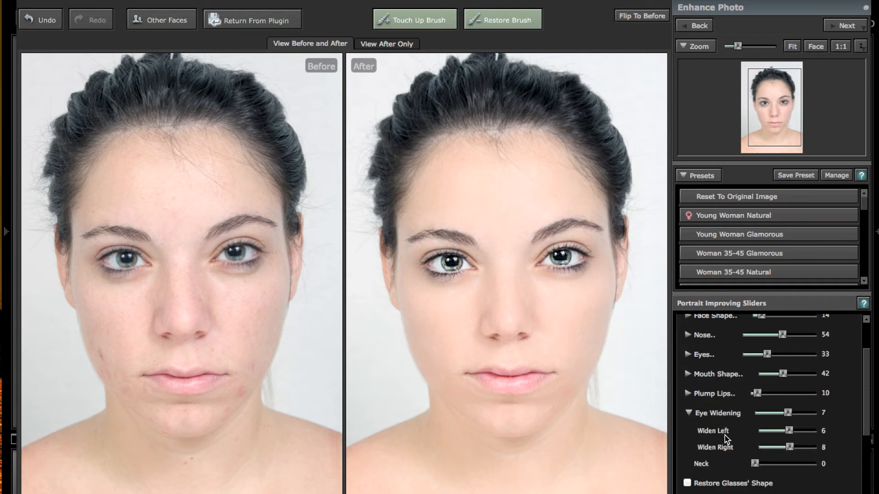
left_click(787, 414)
mouse_move(787, 414)
left_mouse_down()
mouse_move(814, 415)
mouse_move(749, 415)
mouse_move(775, 416)
left_mouse_up()
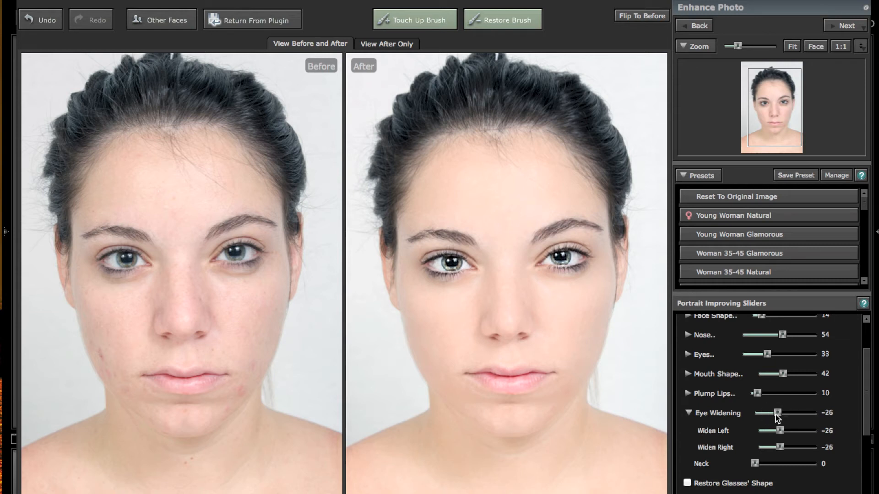
left_click(689, 412)
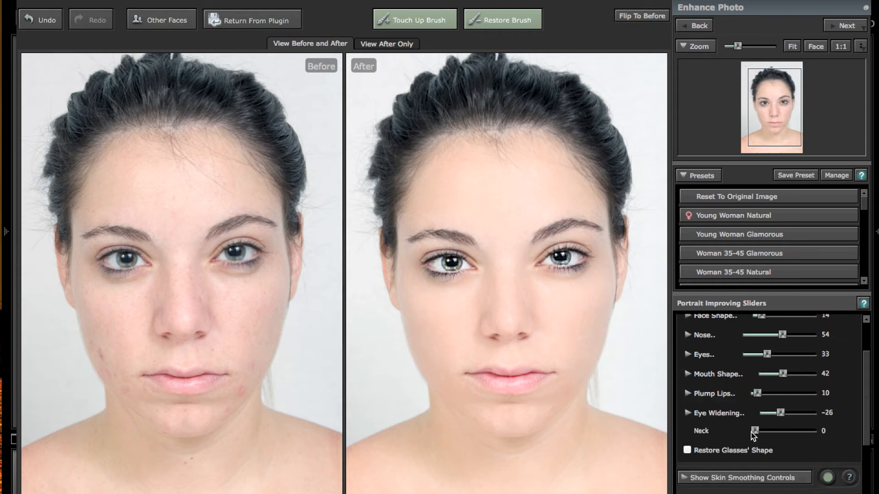
mouse_move(755, 432)
left_mouse_down()
mouse_move(792, 433)
mouse_move(748, 432)
mouse_move(791, 428)
mouse_move(752, 424)
mouse_move(791, 428)
mouse_move(760, 426)
left_mouse_up()
- Switch the whole Face Sculpt effect off and back on to compare the portrait with and without it
scroll(717, 369, "up", 2)
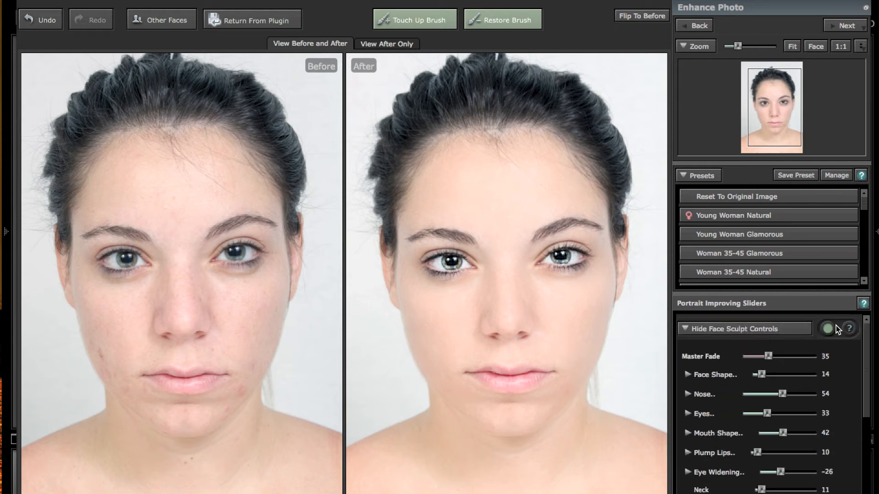
left_click(828, 332)
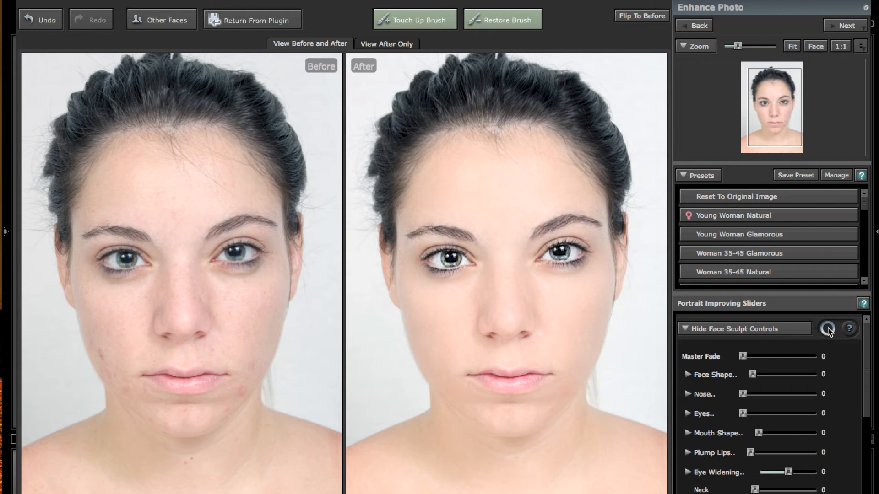
left_click(828, 331)
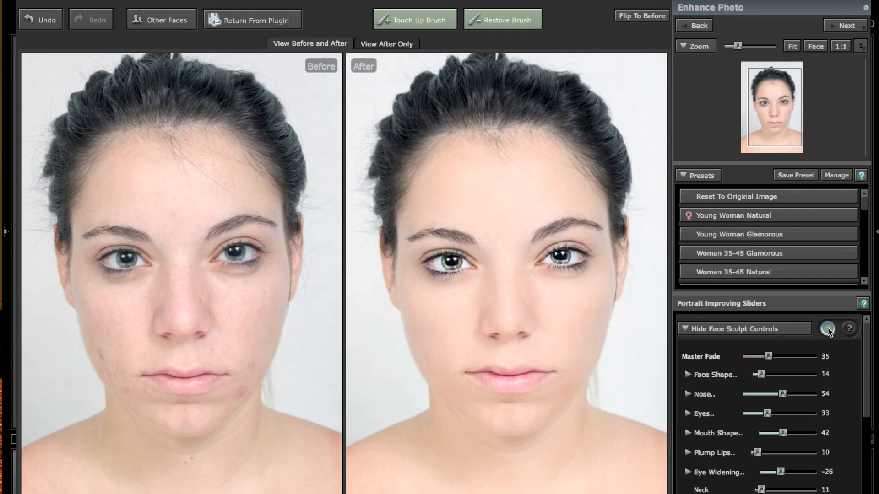
- Raise the Face Sculpt Master Fade to 40
scroll(746, 354, "up", 5)
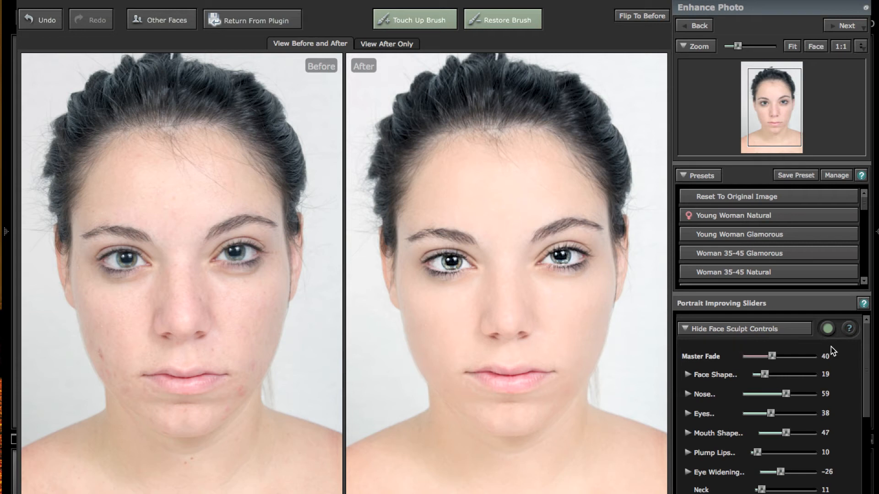
scroll(838, 359, "down", 3)
scroll(837, 362, "up", 3)
scroll(844, 356, "down", 3)
scroll(845, 354, "down", 5)
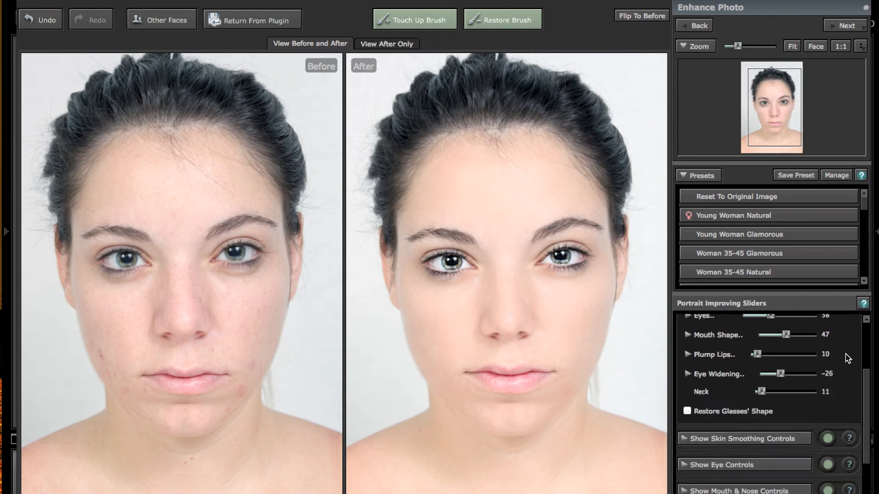
scroll(845, 355, "up", 8)
- Collapse the Face Sculpt controls, look over the Skin Smoothing controls, and collapse them as well
left_click(686, 327)
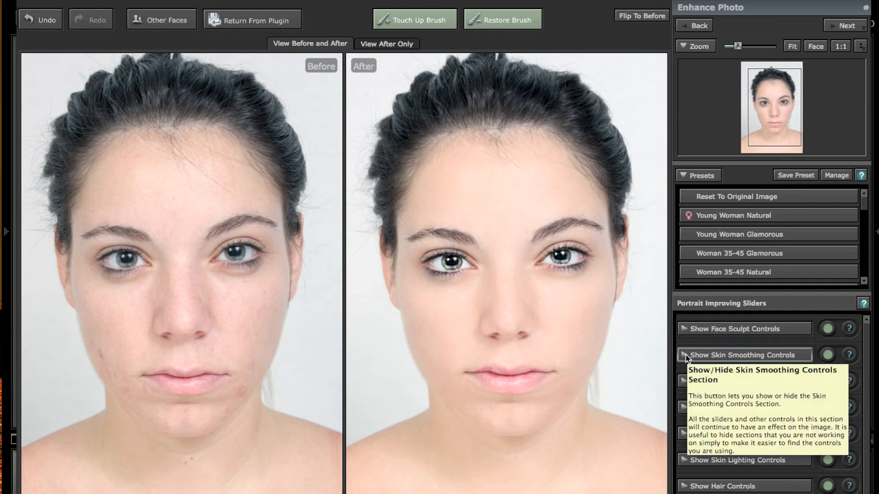
left_click(686, 355)
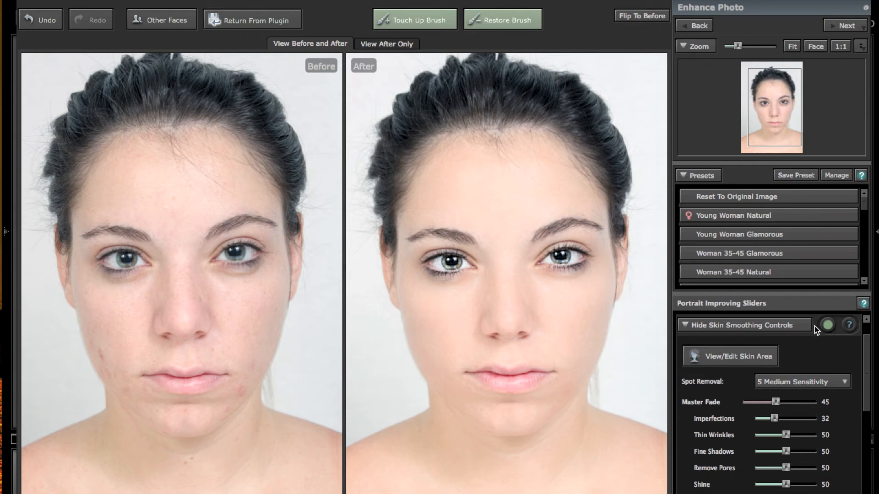
left_click(783, 324)
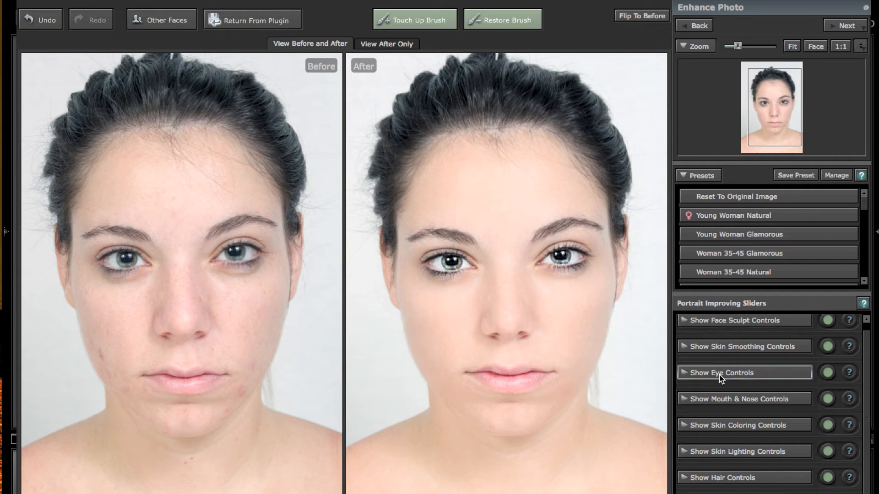
- In the Eye Controls, set Whiten Eyes to 0, Brightening Area to 22, Sharpen Eyes to 70 and Sharpen Eyebrows to 43
left_click(698, 375)
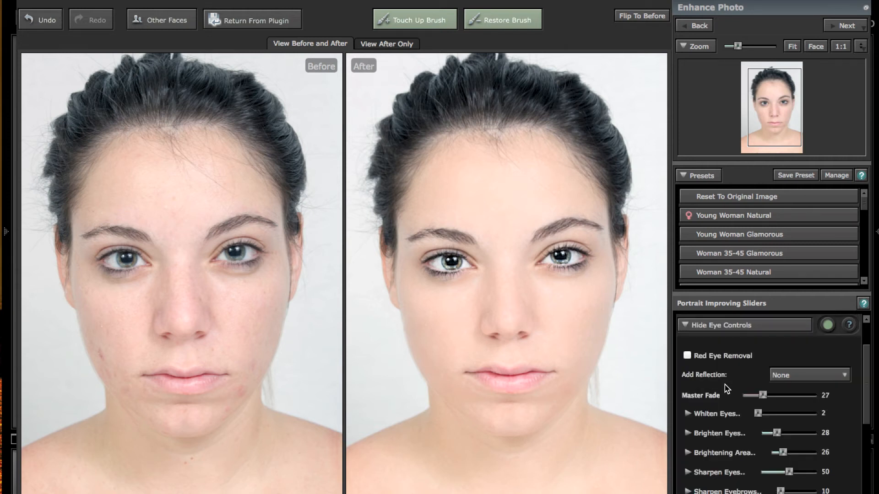
scroll(763, 385, "down", 1)
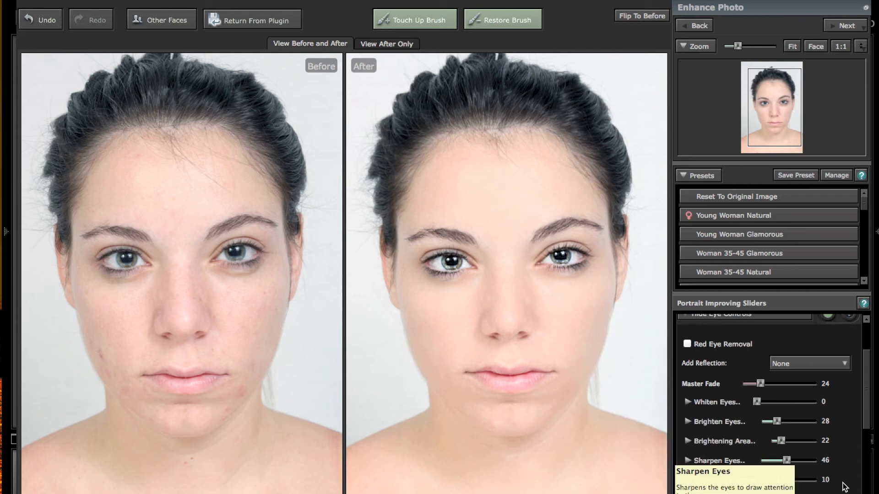
mouse_move(787, 461)
left_mouse_down()
mouse_move(797, 461)
mouse_move(756, 464)
mouse_move(802, 465)
left_mouse_up()
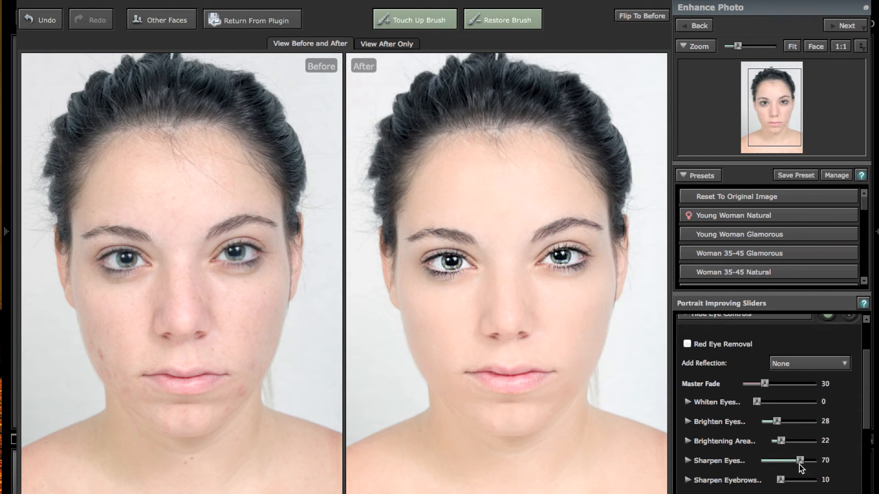
left_click_drag(781, 481, 793, 481)
scroll(789, 483, "down", 3)
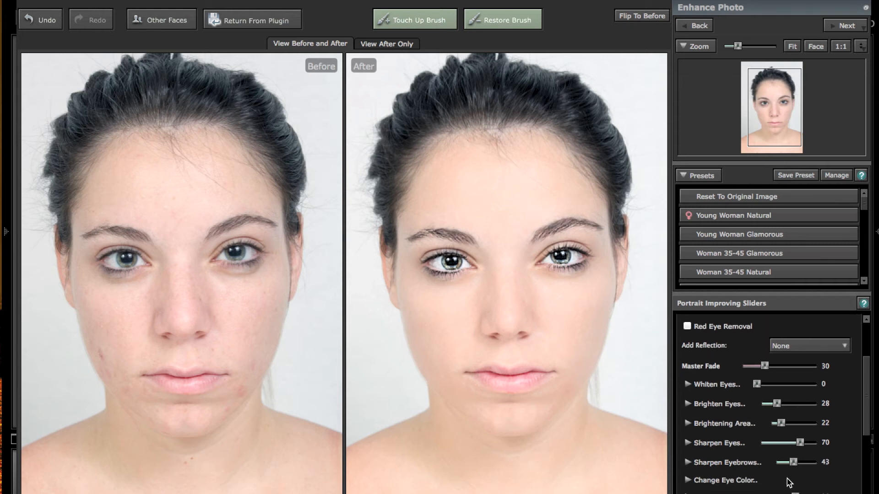
- Change the eye color to golden brown with Amount of Change 100, Color 58 and Intensity 15
scroll(788, 480, "down", 1)
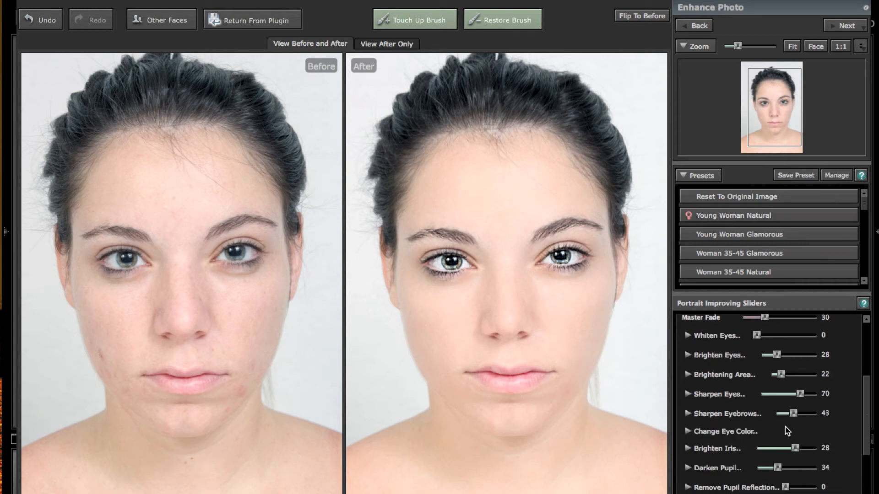
left_click(689, 431)
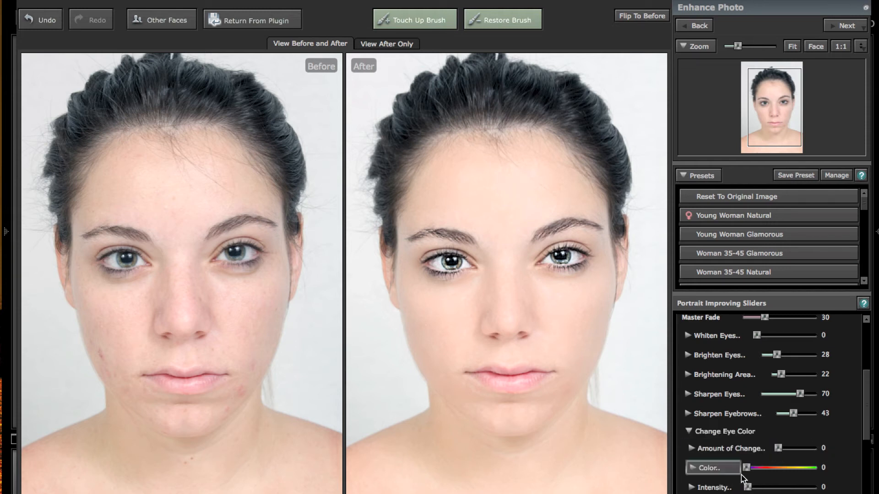
left_click_drag(746, 468, 797, 472)
left_click_drag(800, 476, 787, 470)
scroll(815, 456, "down", 3)
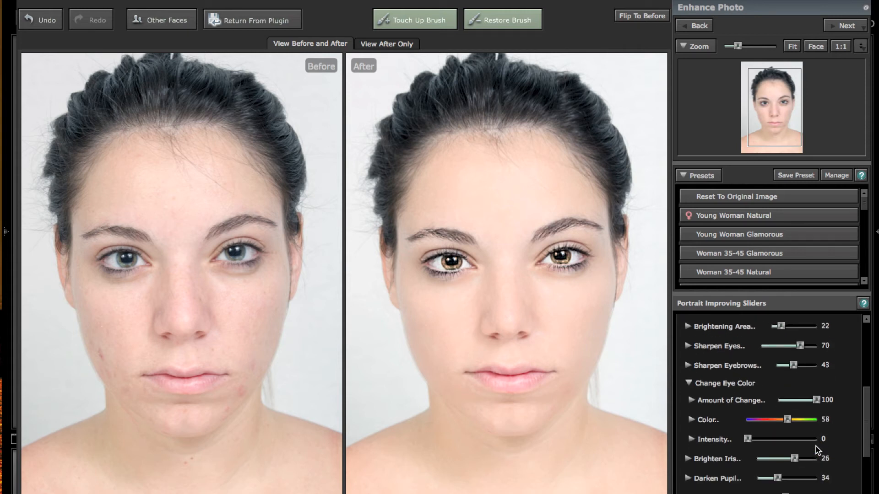
mouse_move(748, 438)
left_mouse_down()
mouse_move(794, 441)
mouse_move(757, 442)
left_mouse_up()
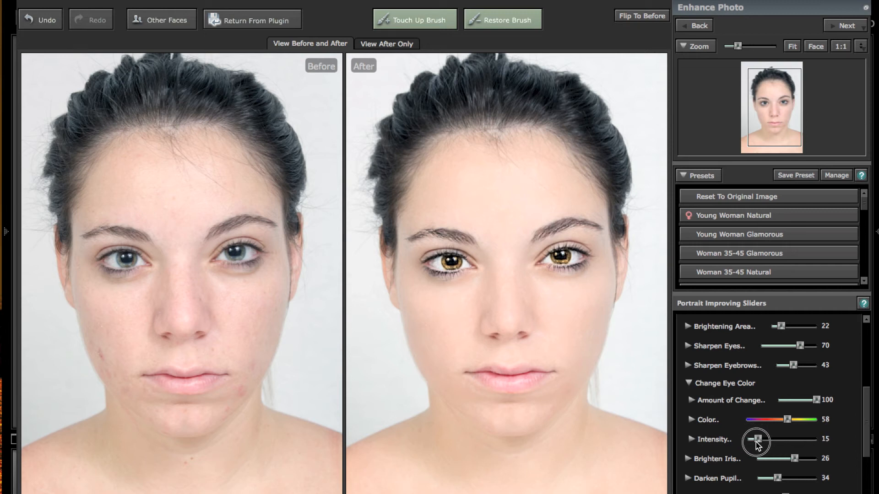
- Set Brighten Iris to 26, Darken Pupil to 39 and Sharpen Eyes to 72 in the Eye Controls
scroll(753, 439, "down", 3)
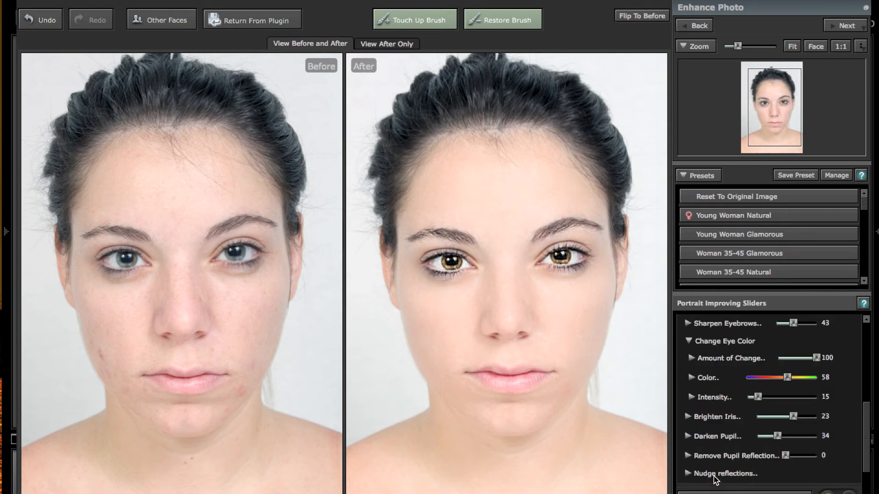
scroll(770, 436, "up", 2)
scroll(771, 436, "up", 5)
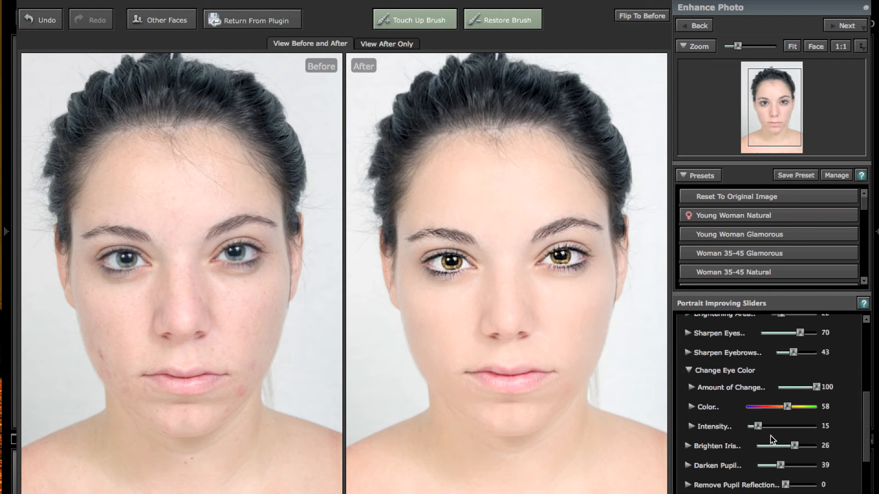
scroll(770, 436, "up", 4)
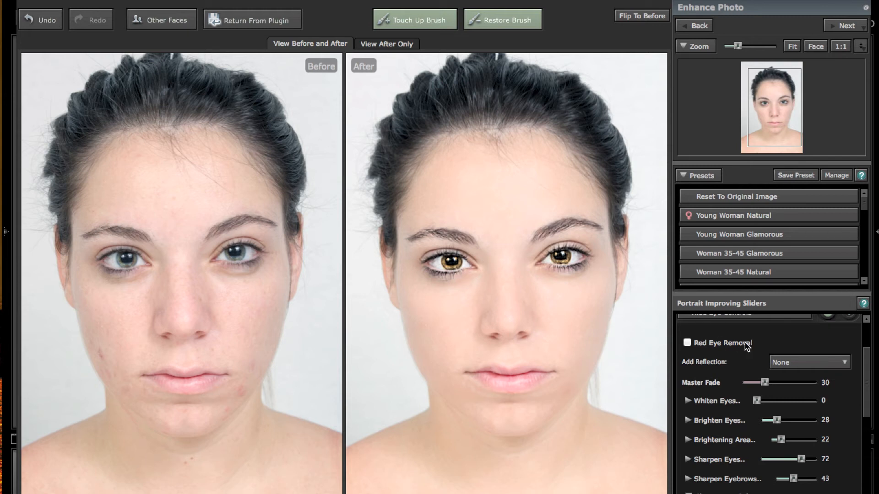
- Try the sunset reflection in the eyes, and set the reflection back to None
left_click(828, 365)
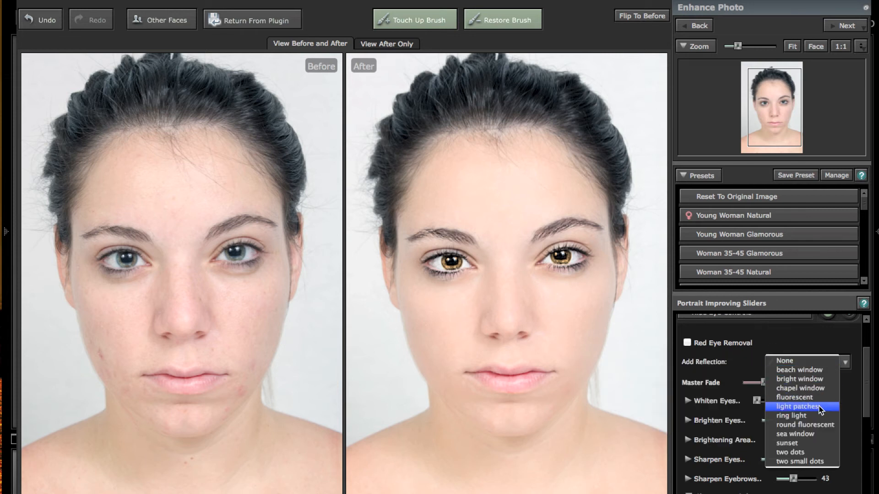
left_click(796, 445)
left_click(842, 362)
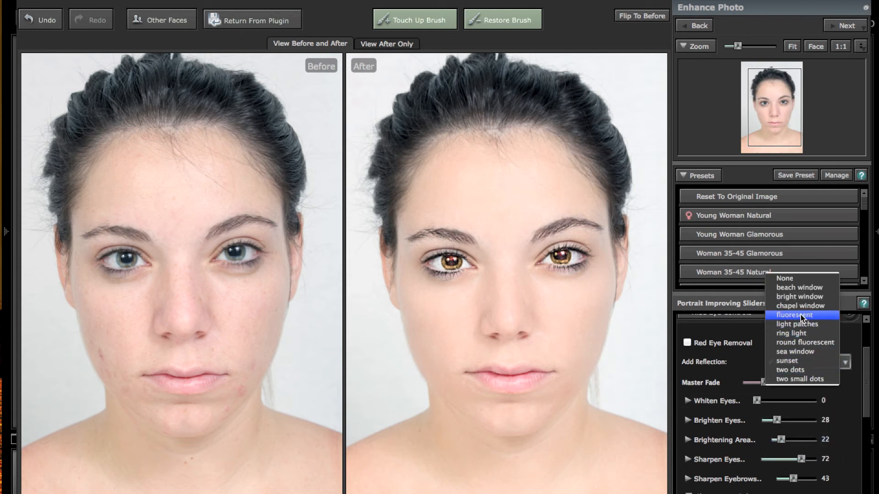
left_click(788, 279)
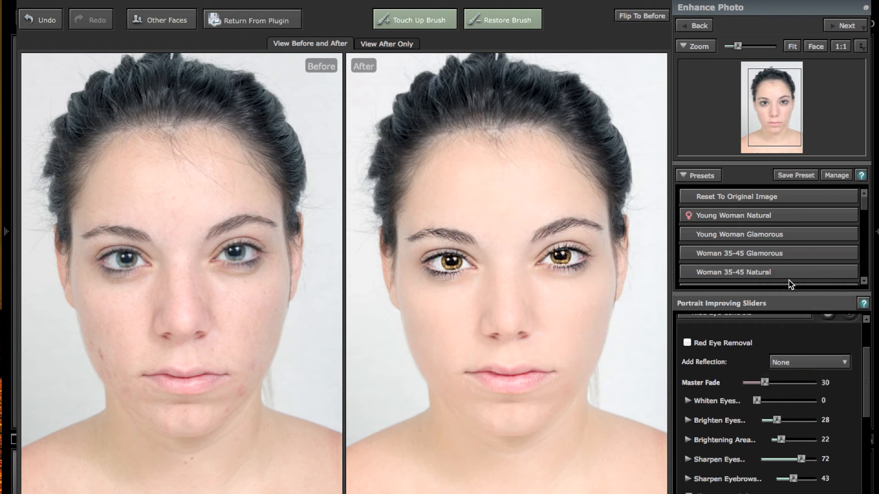
- Collapse the Eye Controls and set Lip Saturation to -88 in the Mouth & Nose Controls
scroll(846, 400, "up", 2)
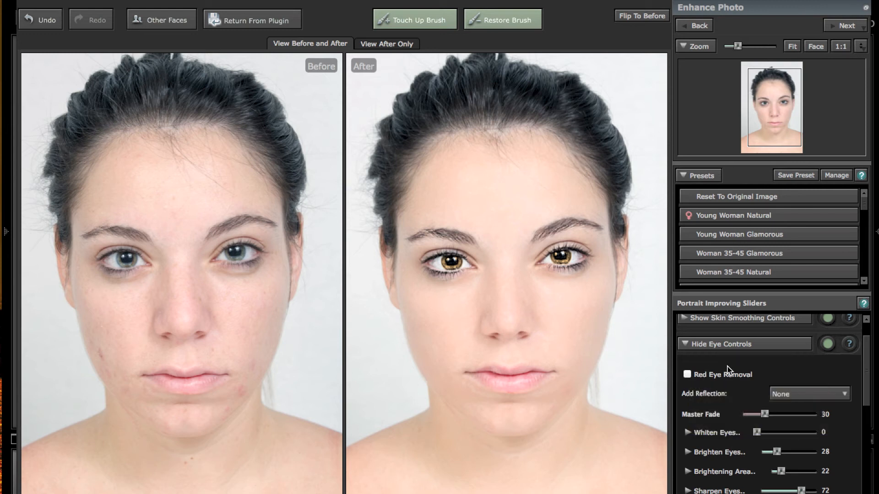
left_click(697, 345)
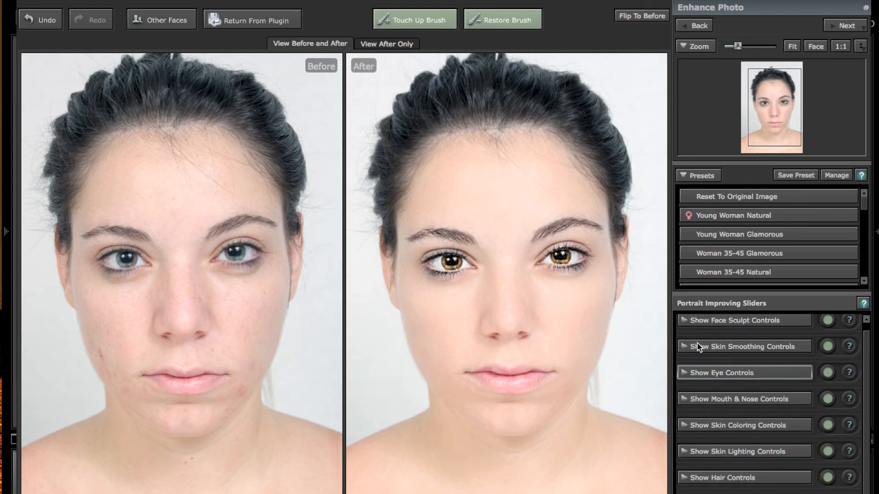
left_click(701, 400)
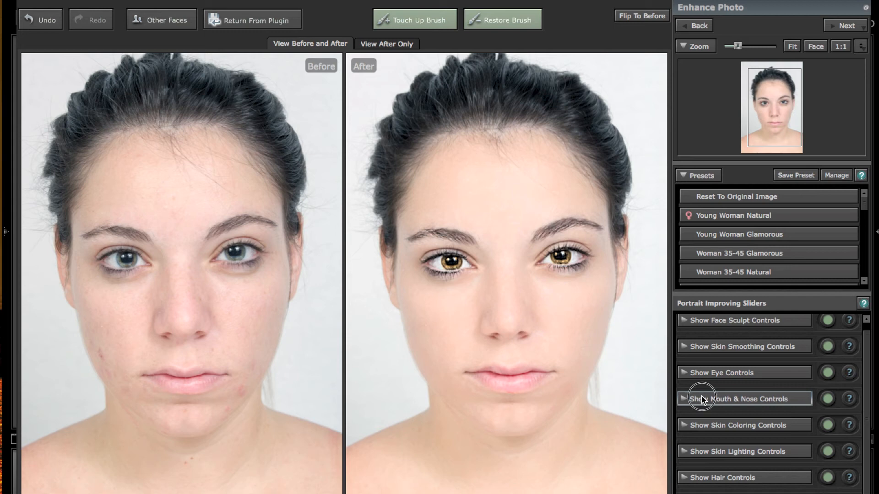
scroll(702, 401, "down", 5)
scroll(702, 400, "up", 4)
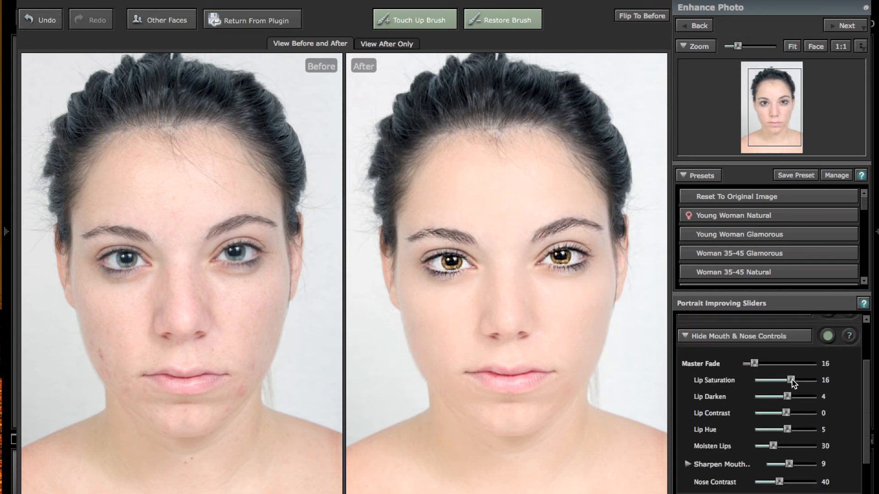
left_click_drag(791, 380, 759, 386)
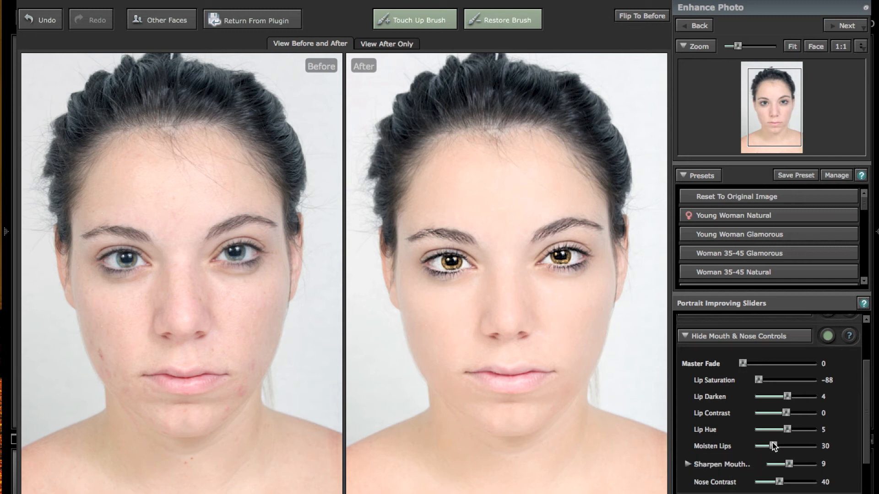
- Set Moisten Lips to 62 and Sharpen Mouth to -9, slightly reduce Nose Contrast, and collapse the Mouth & Nose Controls
left_click_drag(773, 446, 793, 447)
left_click_drag(789, 470, 800, 470)
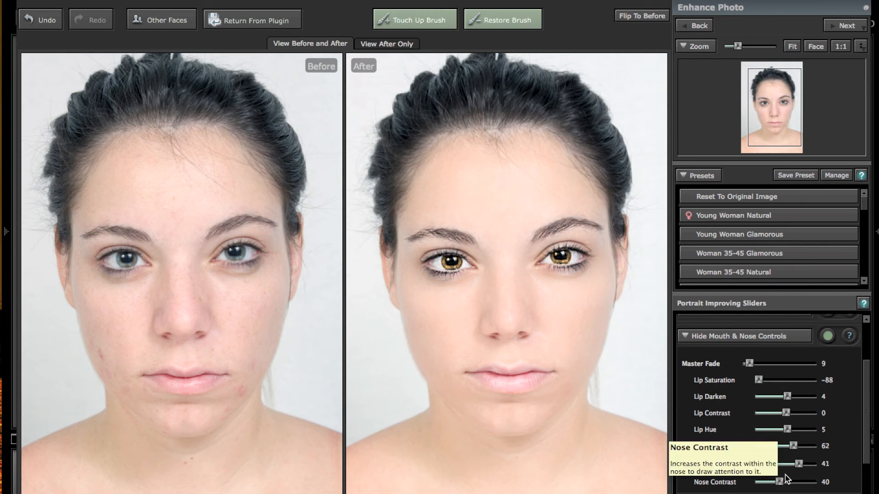
left_click_drag(799, 464, 785, 465)
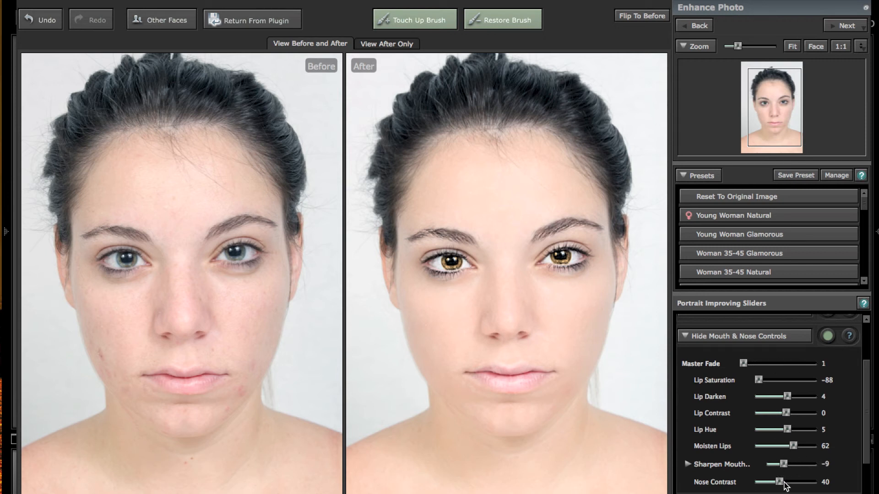
mouse_move(779, 483)
left_mouse_down()
mouse_move(802, 484)
mouse_move(774, 483)
left_mouse_up()
left_click(790, 336)
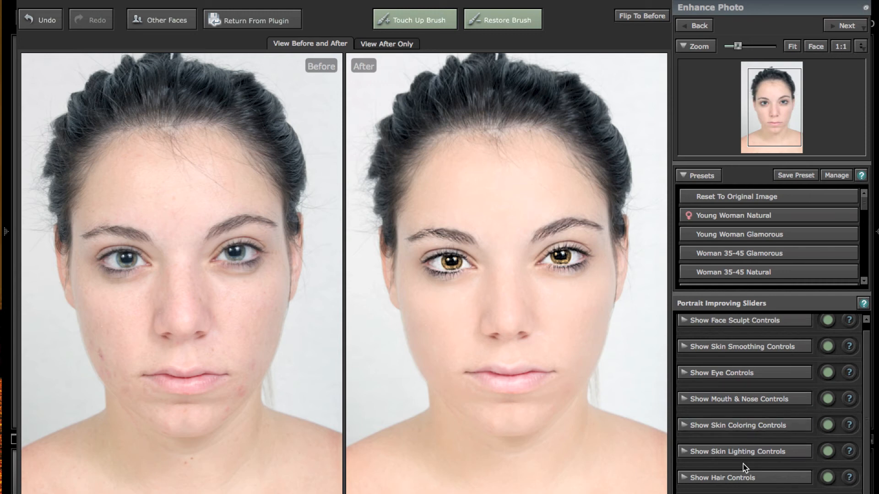
- Set the skin Temperature to 38 in the Skin Coloring Controls and collapse that section
left_click(746, 427)
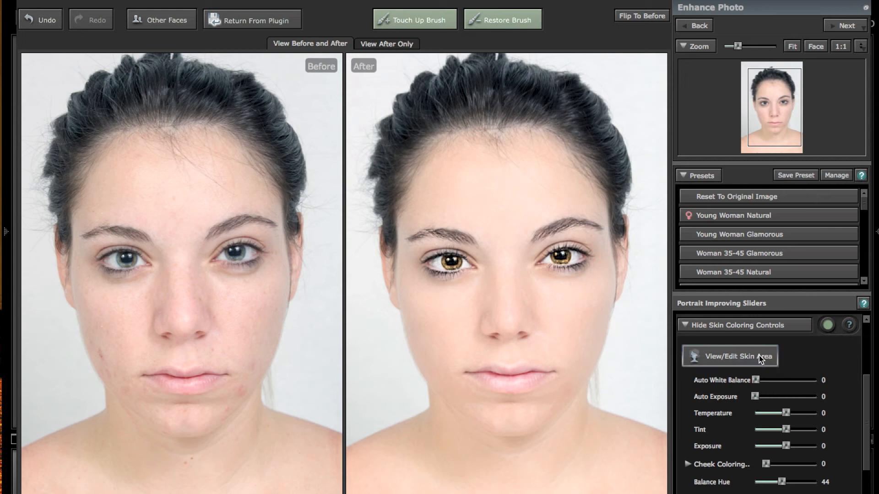
left_click_drag(786, 413, 798, 415)
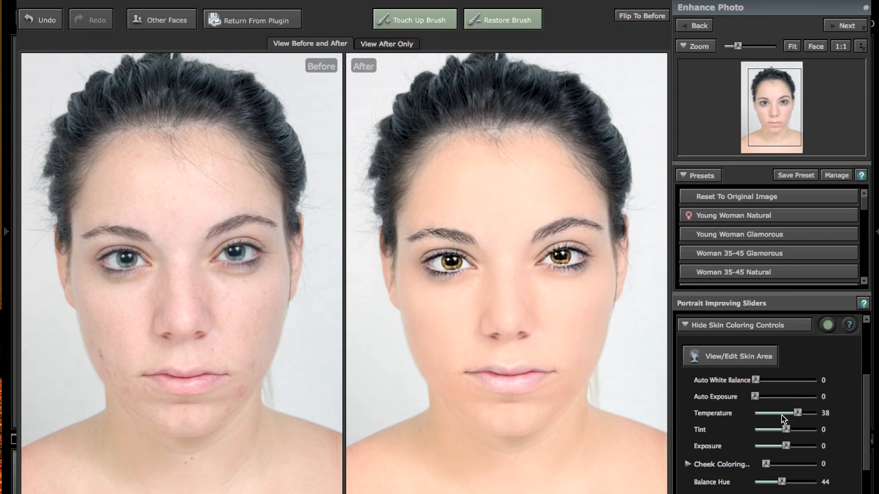
left_click(713, 326)
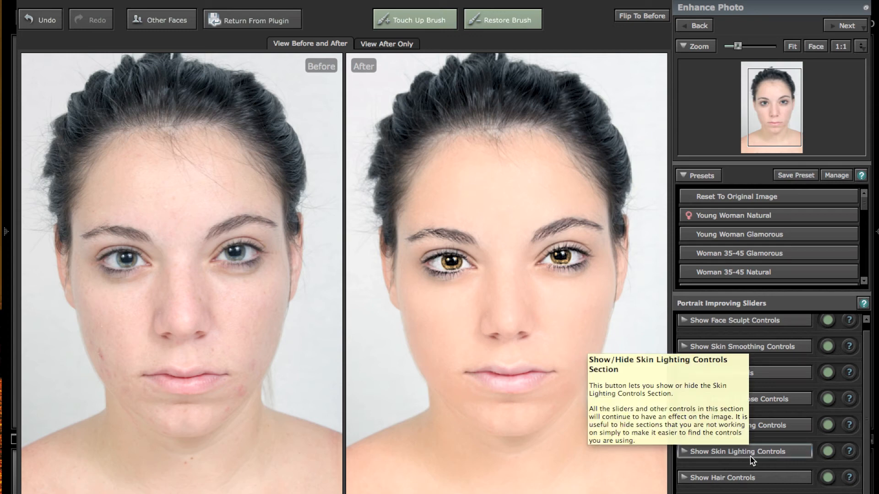
- In the Hair Controls, set Shine to 0, Lighten to 13, Redden to 18 and Vibrance to 67
left_click(763, 480)
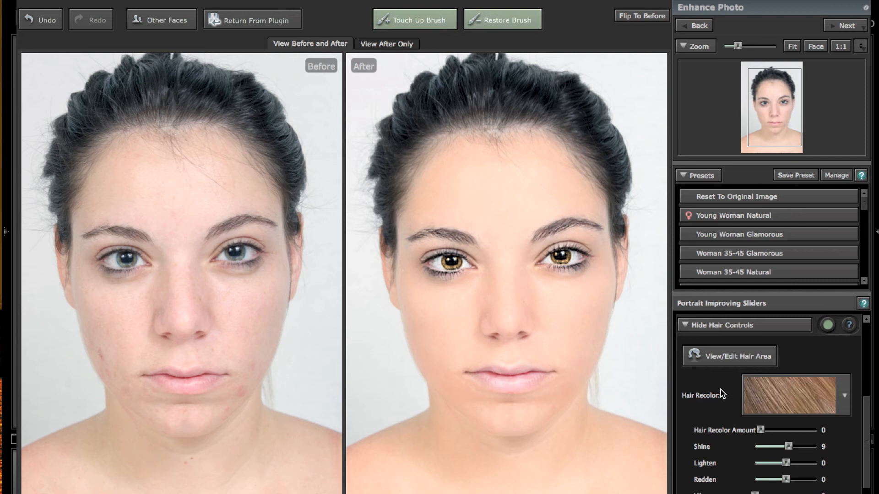
scroll(720, 389, "down", 2)
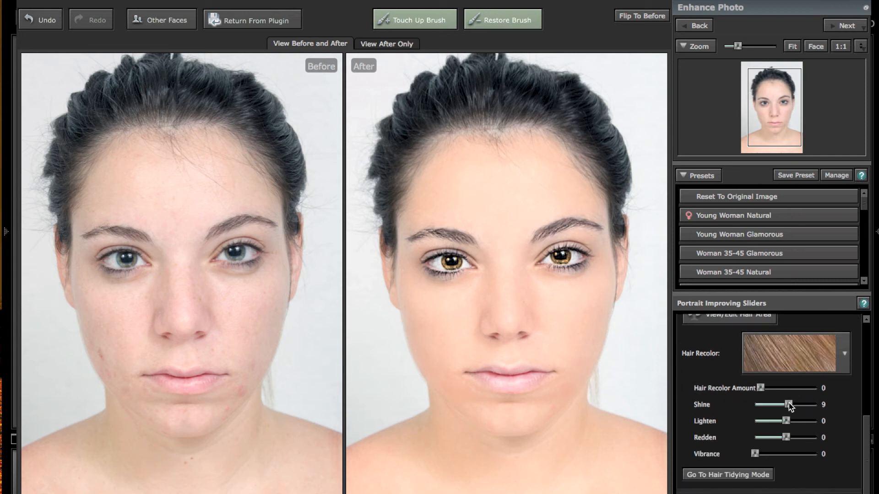
mouse_move(788, 404)
left_mouse_down()
mouse_move(810, 408)
mouse_move(790, 407)
left_mouse_up()
mouse_move(194, 146)
left_click_drag(175, 138, 177, 121)
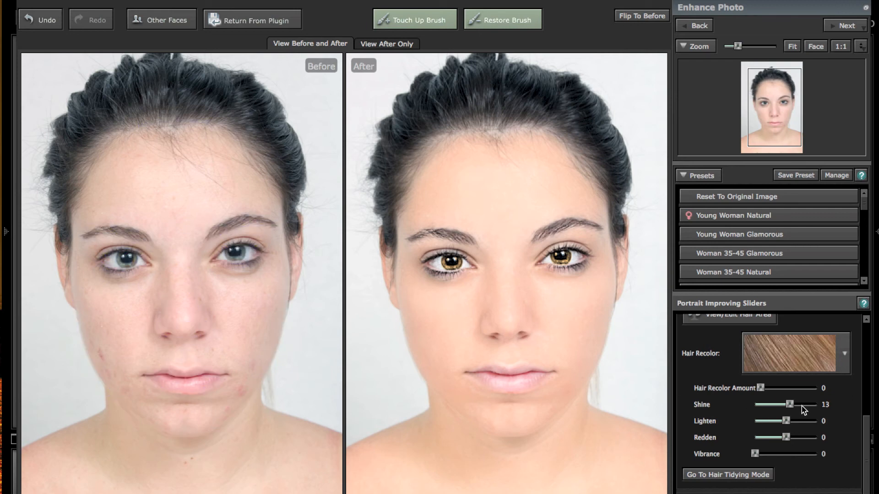
mouse_move(790, 406)
left_mouse_down()
mouse_move(829, 407)
mouse_move(785, 405)
left_mouse_up()
left_click_drag(789, 437, 809, 436)
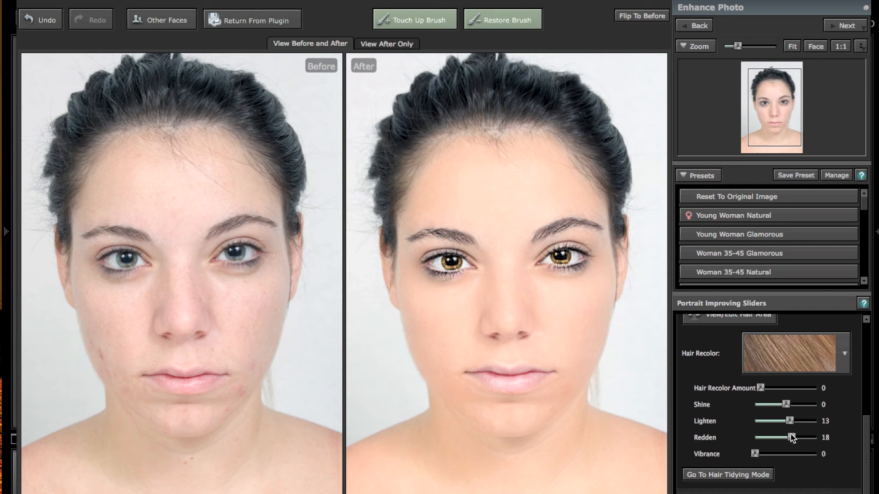
left_click_drag(756, 454, 796, 456)
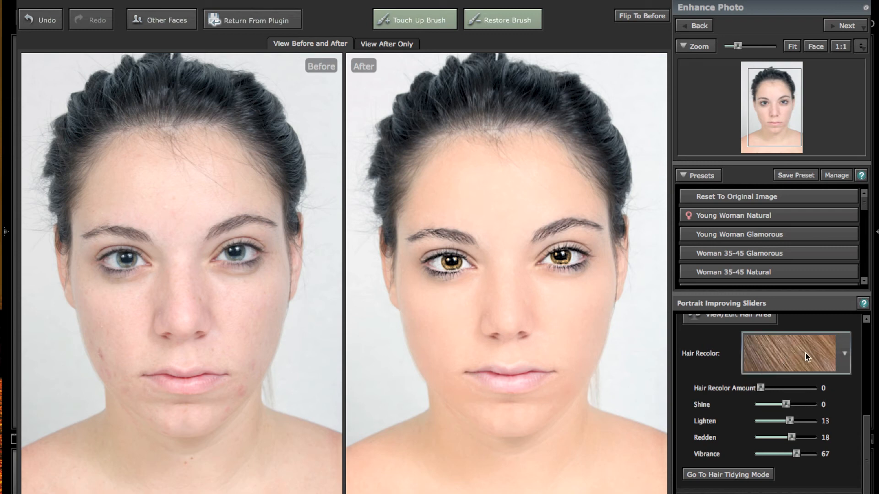
- Recolor the hair with a golden blonde swatch and extend the hair area over the whole head of hair
left_click(839, 355)
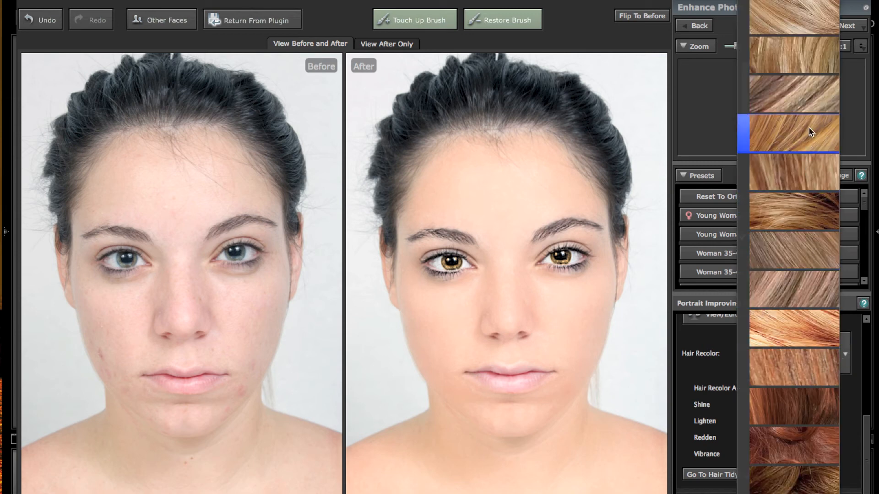
left_click(806, 48)
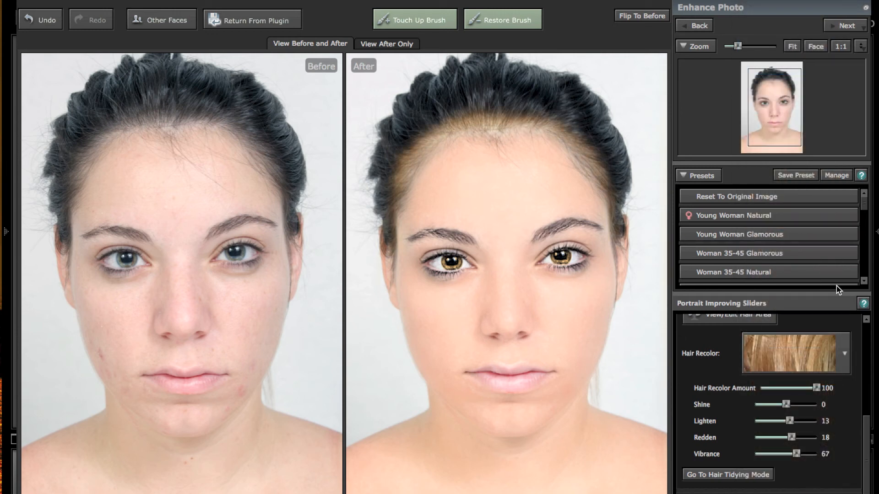
scroll(705, 350, "up", 3)
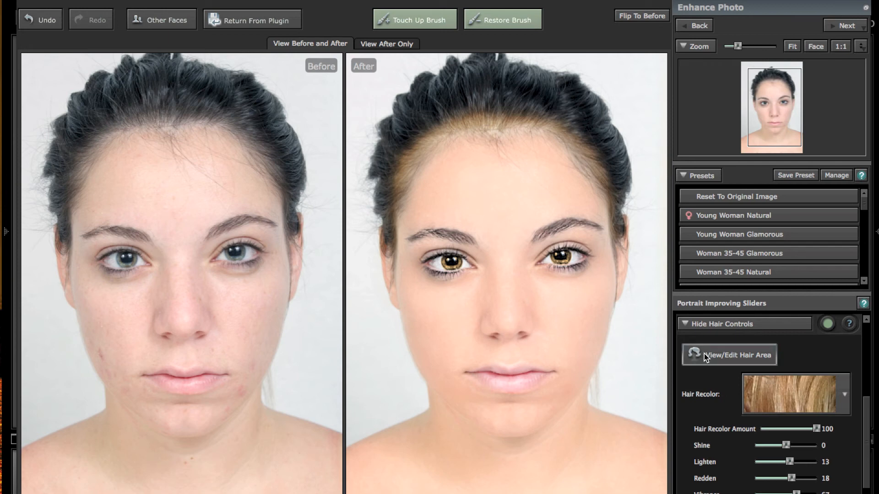
left_click(704, 354)
left_click(727, 389)
left_click(743, 397)
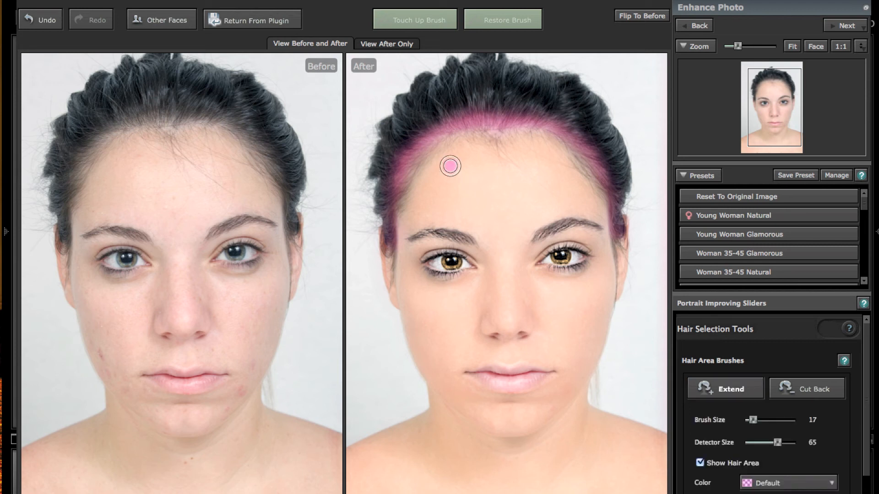
mouse_move(473, 92)
left_mouse_down()
mouse_move(441, 106)
mouse_move(489, 97)
mouse_move(405, 130)
mouse_move(425, 103)
mouse_move(397, 182)
mouse_move(403, 131)
mouse_move(379, 187)
mouse_move(384, 149)
mouse_move(385, 231)
mouse_move(390, 152)
mouse_move(413, 103)
mouse_move(388, 132)
mouse_move(409, 106)
mouse_move(401, 103)
mouse_move(407, 111)
mouse_move(379, 158)
mouse_move(438, 85)
left_mouse_up()
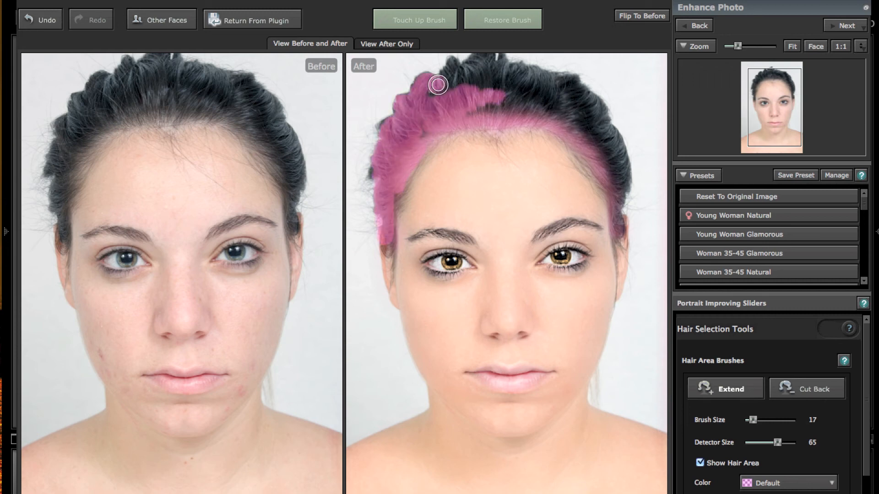
mouse_move(438, 84)
left_mouse_down()
mouse_move(459, 84)
mouse_move(436, 92)
mouse_move(478, 69)
mouse_move(449, 71)
mouse_move(460, 69)
mouse_move(449, 84)
mouse_move(505, 76)
mouse_move(501, 96)
mouse_move(521, 88)
mouse_move(479, 82)
mouse_move(484, 103)
mouse_move(512, 102)
mouse_move(497, 108)
mouse_move(566, 101)
mouse_move(648, 215)
mouse_move(628, 220)
mouse_move(617, 195)
mouse_move(625, 212)
mouse_move(622, 150)
mouse_move(604, 139)
mouse_move(611, 133)
mouse_move(596, 107)
mouse_move(540, 79)
mouse_move(578, 88)
mouse_move(498, 65)
left_mouse_up()
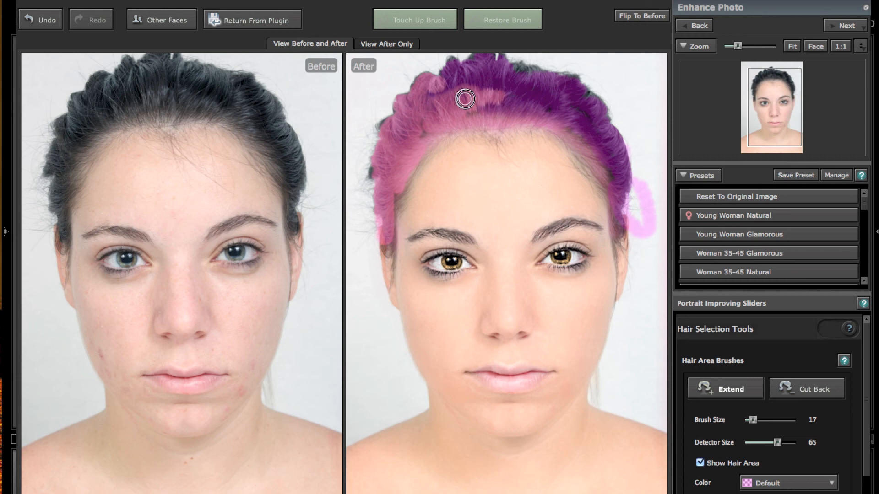
left_click_drag(622, 228, 619, 208)
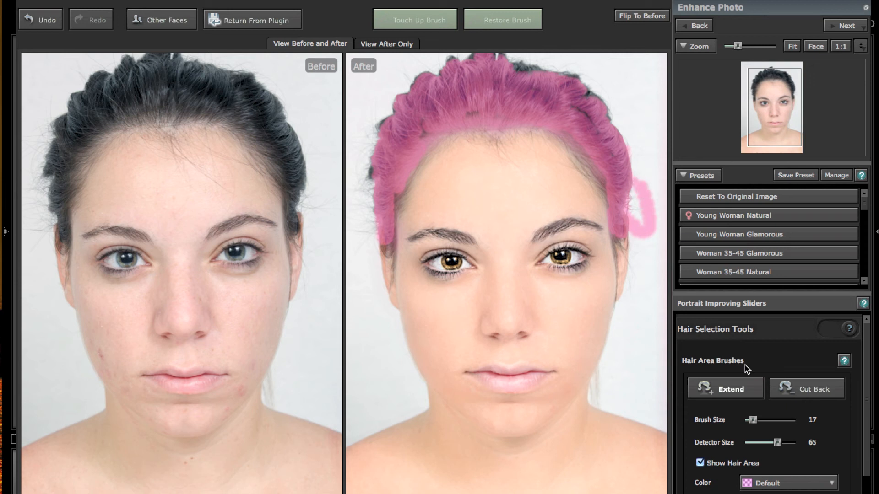
- Cut back the stray hair area painted on the background beside the head, and finish editing the hair area
left_click(785, 386)
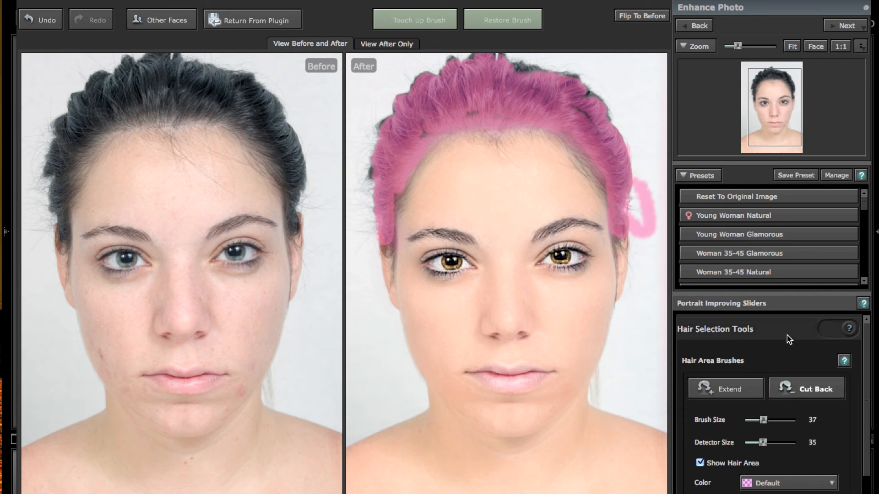
mouse_move(638, 204)
left_mouse_down()
mouse_move(653, 184)
mouse_move(661, 233)
mouse_move(650, 183)
mouse_move(639, 227)
mouse_move(645, 184)
mouse_move(648, 220)
left_mouse_up()
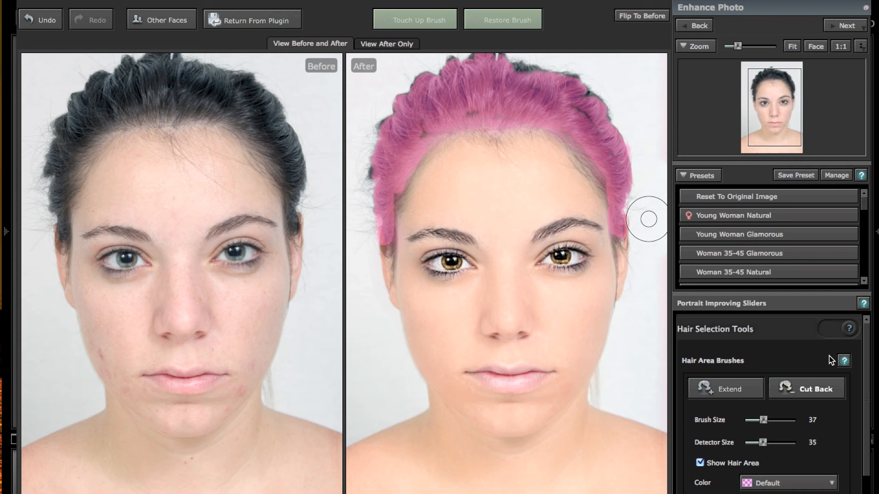
left_click(810, 388)
scroll(787, 432, "down", 1)
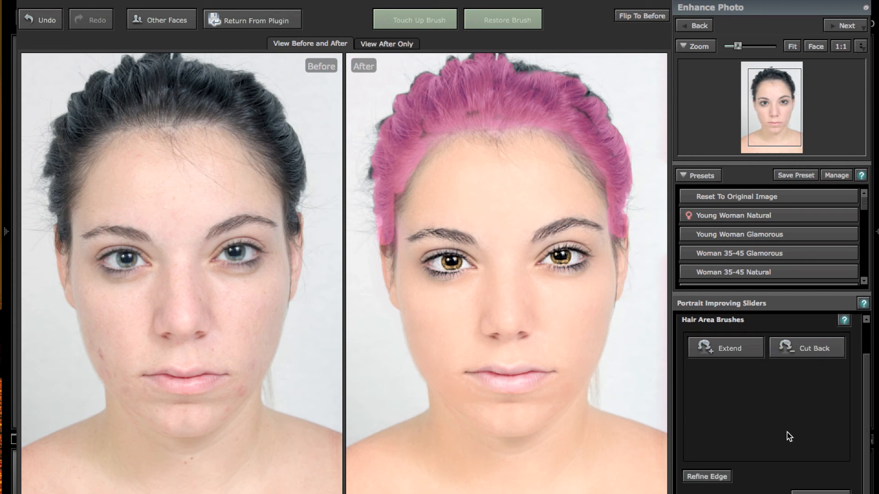
left_click(820, 492)
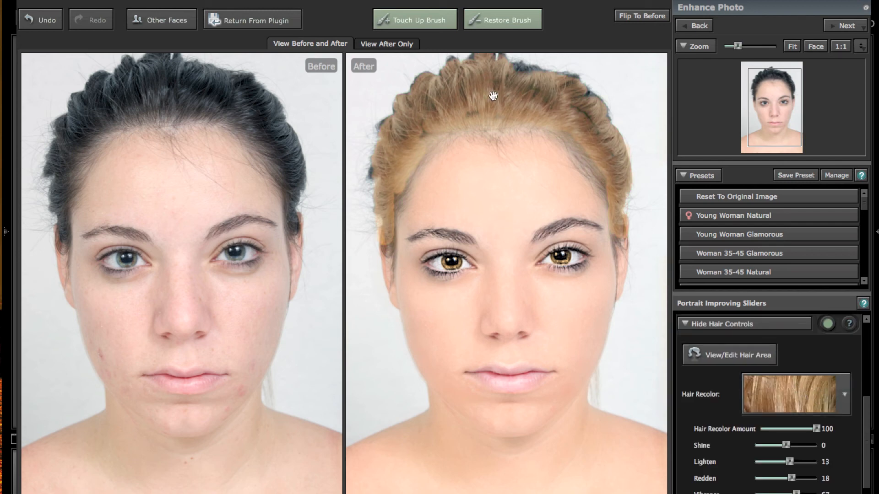
- Switch off the Hair Controls adjustments and slightly raise Vibrance in the Picture Controls, collapsing both sections
left_click(828, 324)
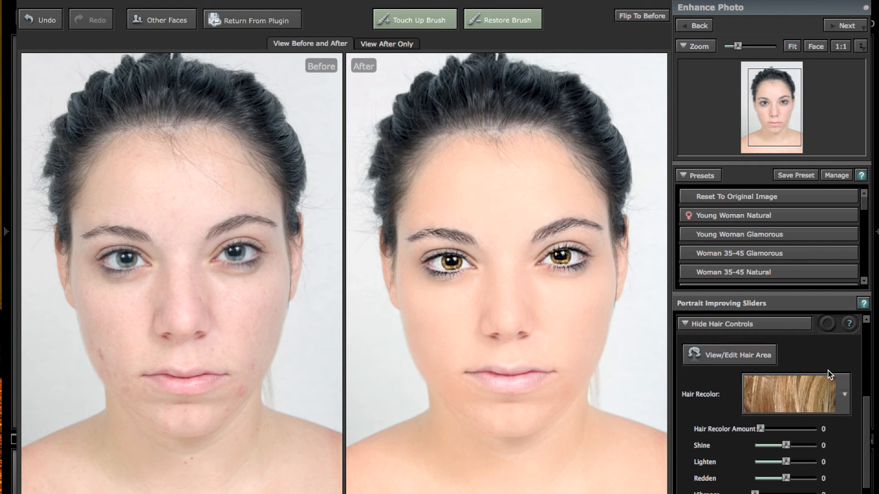
left_click(686, 325)
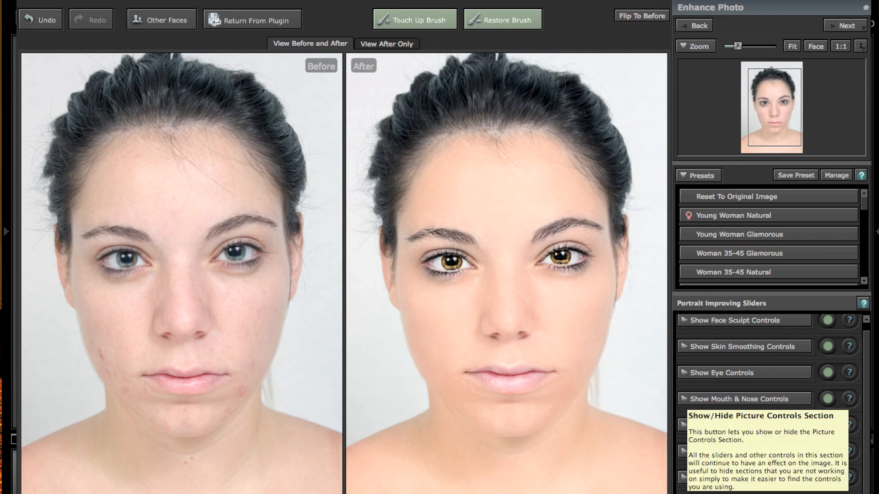
left_click(737, 478)
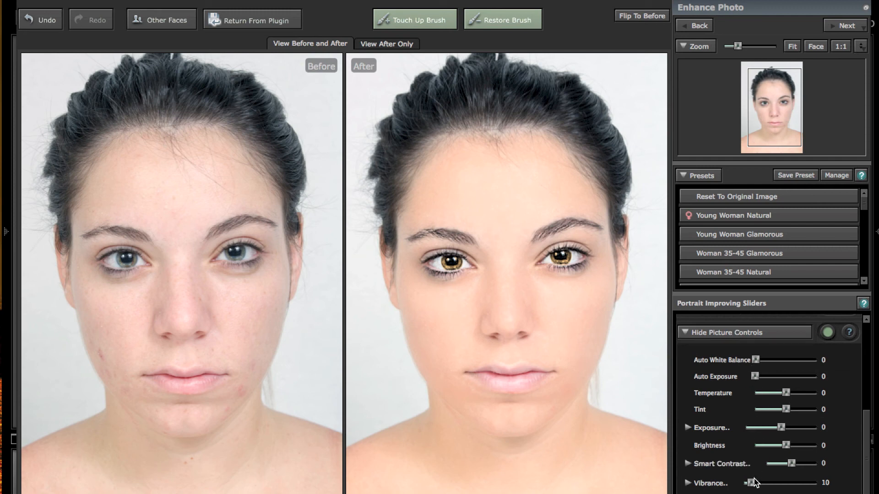
mouse_move(753, 483)
left_mouse_down()
mouse_move(779, 484)
mouse_move(766, 483)
left_mouse_up()
left_click(751, 334)
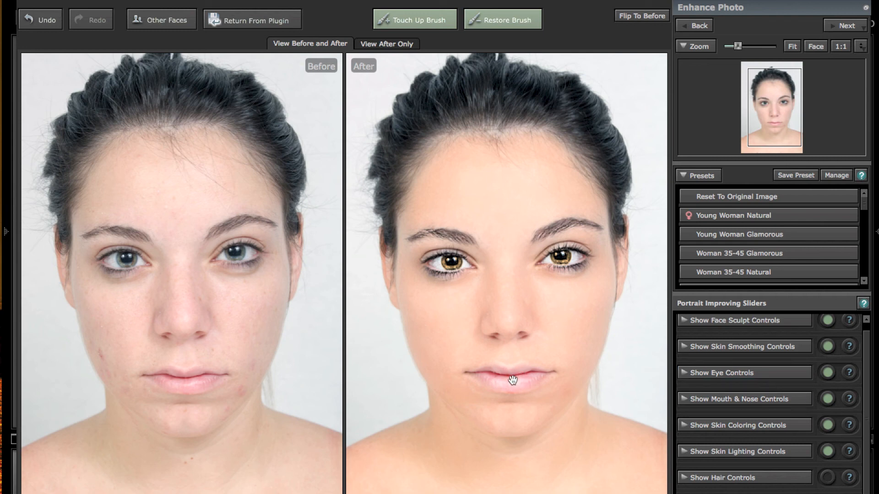
- Return from the plugin to Lightroom with the retouched headshot
mouse_move(335, 254)
left_click(137, 0)
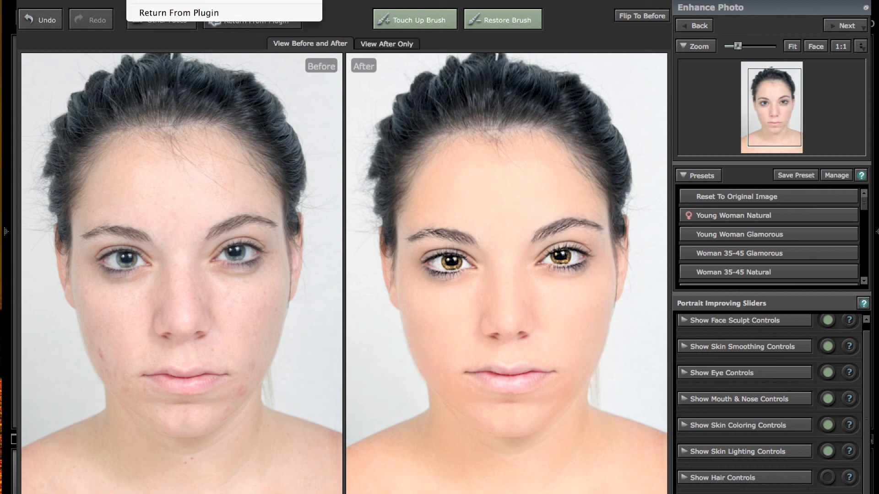
left_click(149, 15)
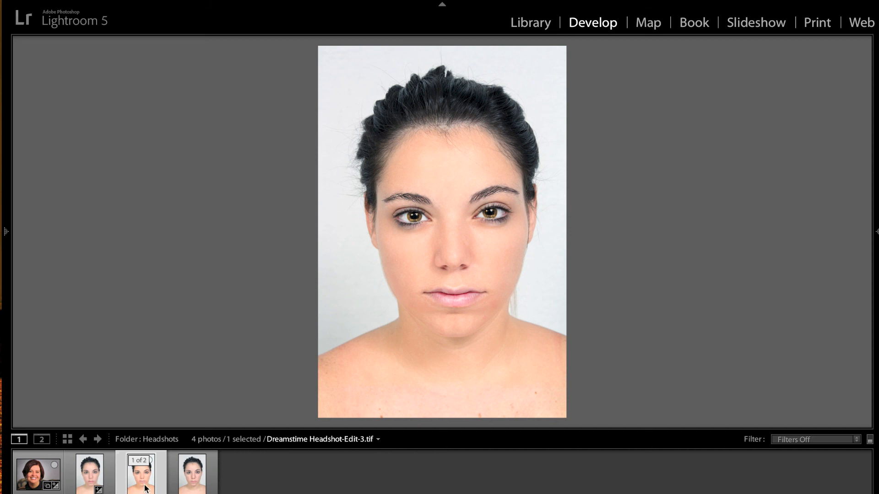
- Compare dreamstime_32861128.tif, the original Dreamstime Headshot.tif and the retouched Dreamstime Headshot-Edit-3.tif
left_click(98, 478)
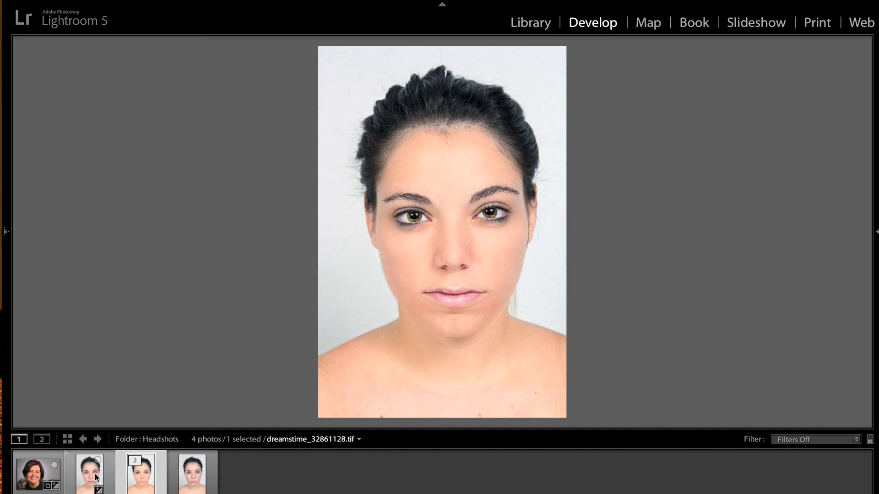
left_click(90, 478)
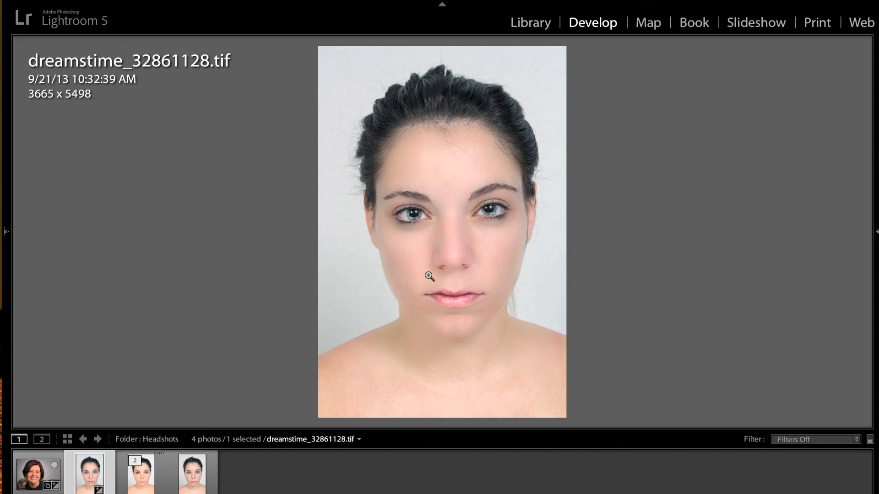
left_click(191, 478)
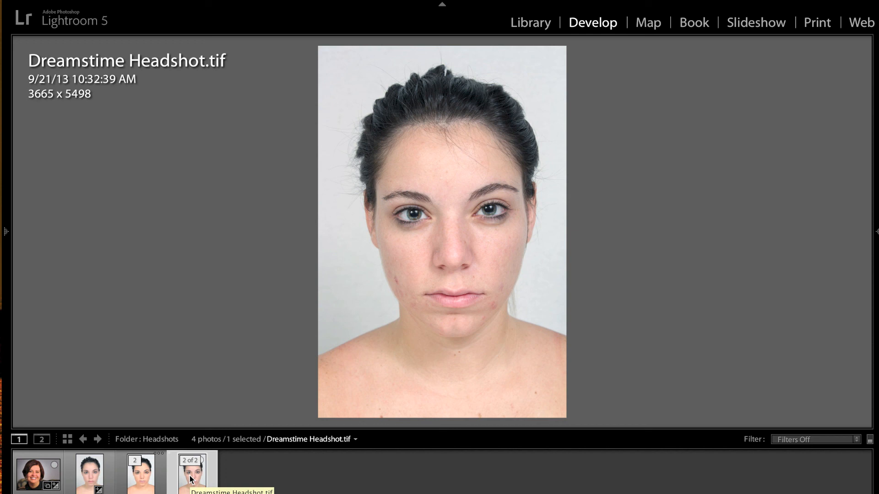
left_click(141, 481)
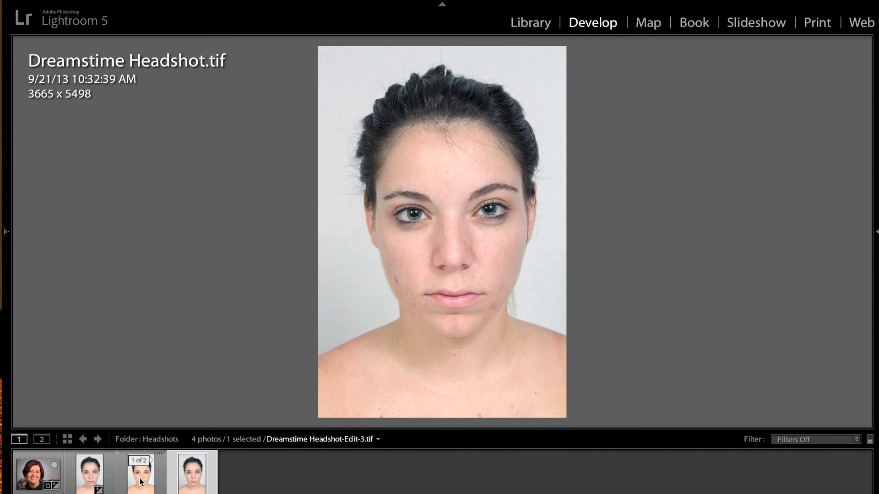